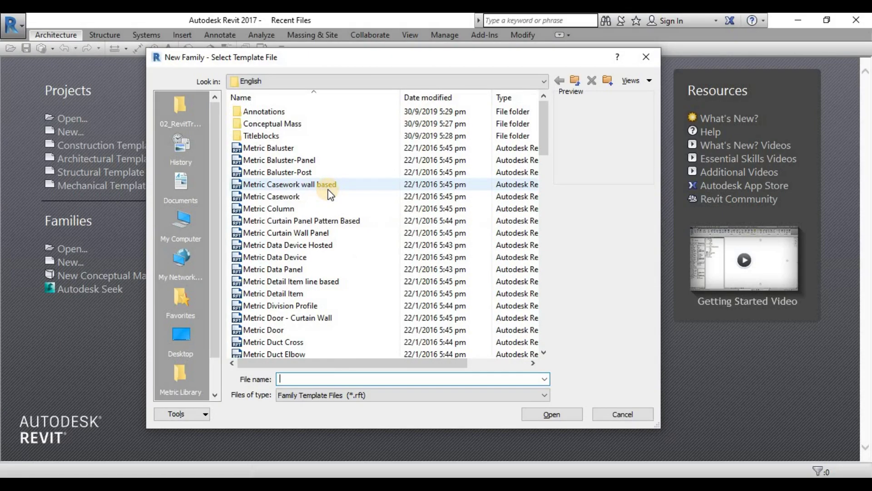
Preview the Metric Casework family template and reposition the template selection dialog.
{"action": "left_click", "coordinate": [302, 204]}
{"action": "left_click", "coordinate": [301, 199]}
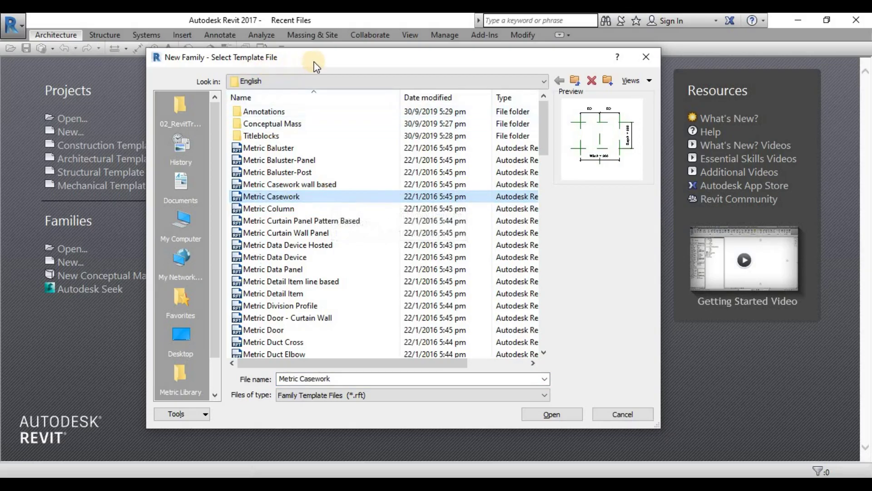
{"action": "left_click_drag", "start_coordinate": [320, 61], "coordinate": [312, 45]}
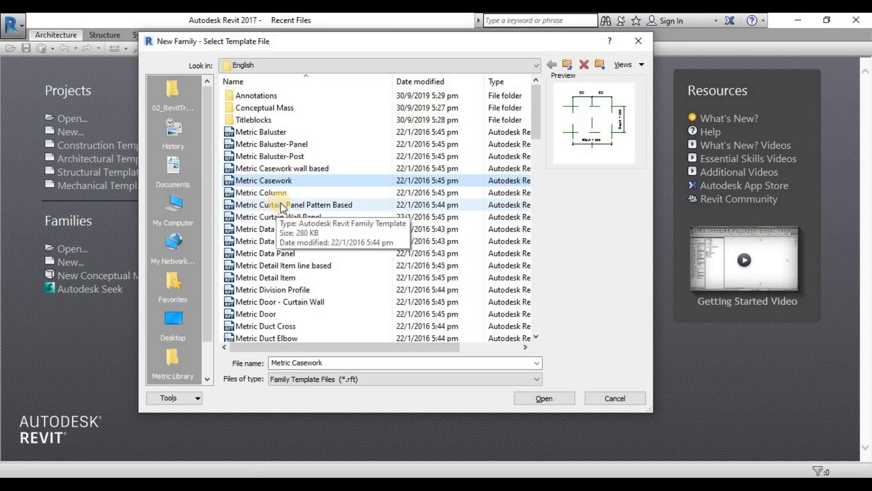
Look through the English_I family template folder, and return to the metric templates in the English folder.
{"action": "left_click", "coordinate": [568, 66]}
{"action": "left_click", "coordinate": [267, 132]}
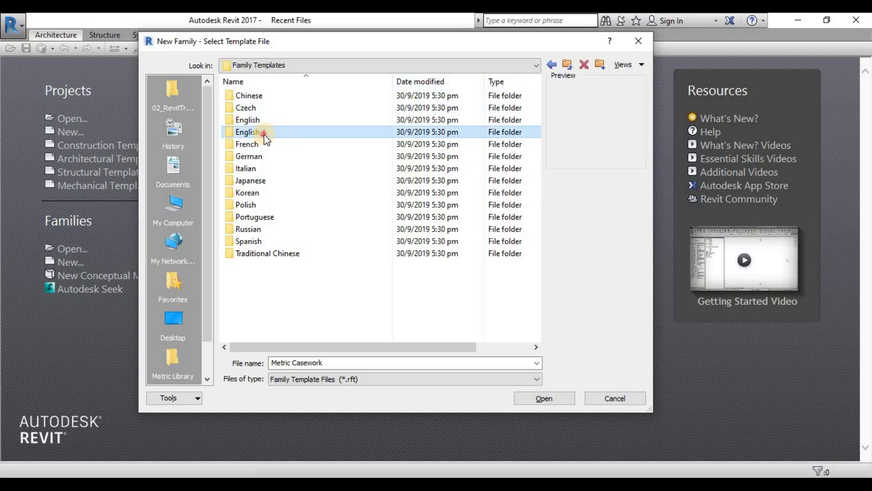
{"action": "double_click", "coordinate": [263, 133]}
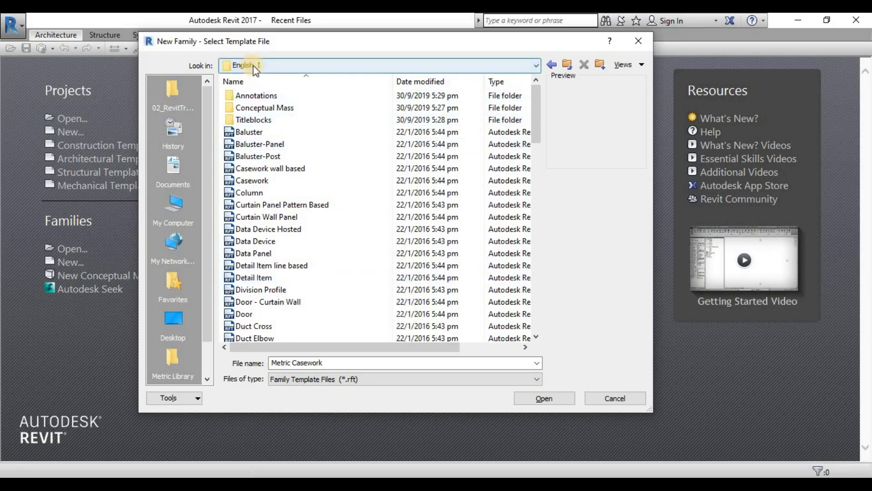
{"action": "left_click", "coordinate": [568, 65]}
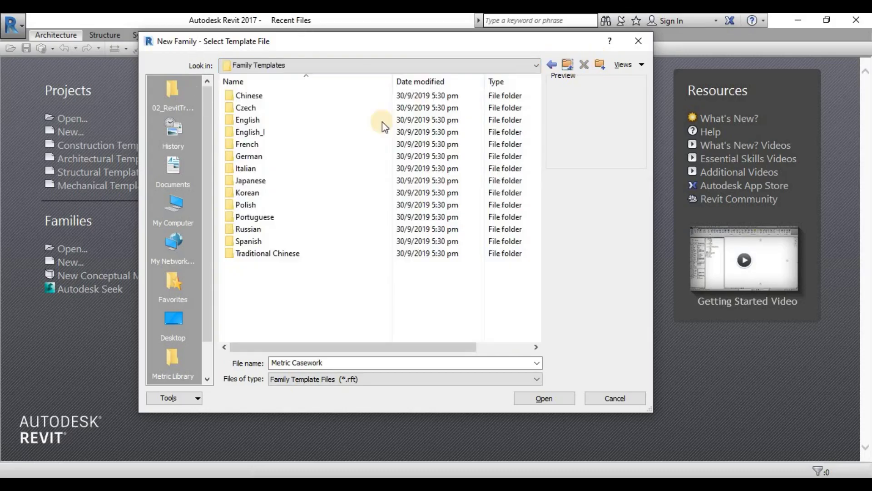
{"action": "left_click", "coordinate": [263, 122]}
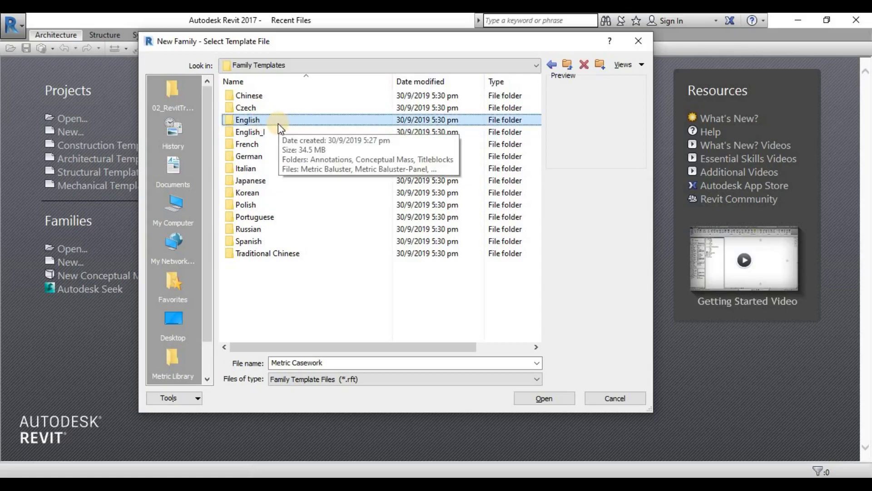
{"action": "left_click", "coordinate": [278, 122]}
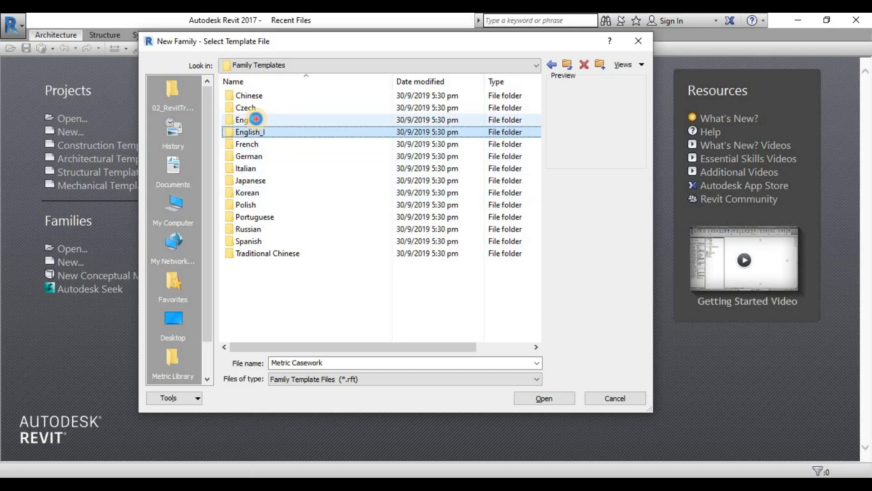
{"action": "double_click", "coordinate": [256, 119]}
Preview the Metric Baluster, Casework wall based, Baluster-Panel, Casework and Door family templates.
{"action": "left_click", "coordinate": [277, 132]}
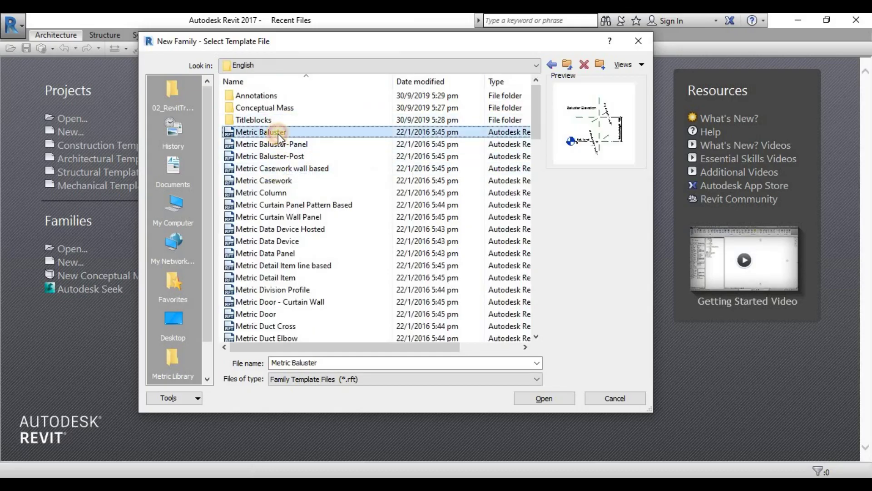
{"action": "left_click", "coordinate": [293, 168]}
{"action": "scroll", "coordinate": [295, 203], "scroll_direction": "down", "scroll_amount": 4}
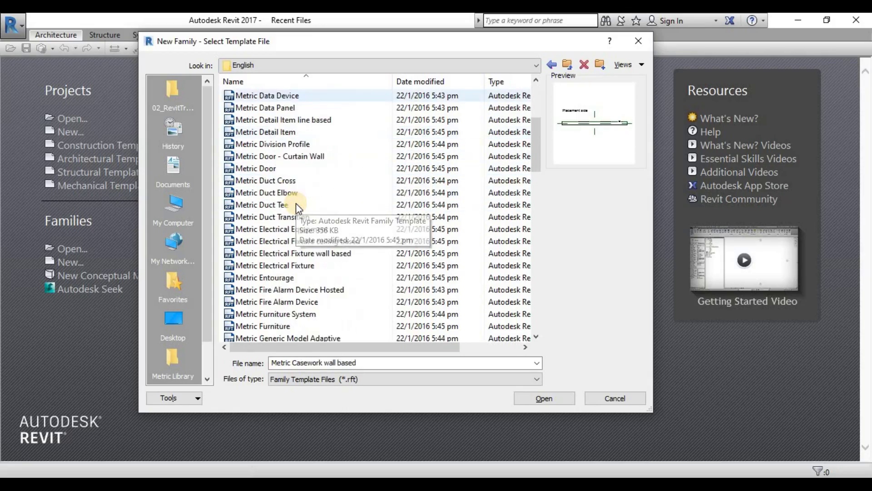
{"action": "scroll", "coordinate": [277, 191], "scroll_direction": "up", "scroll_amount": 4}
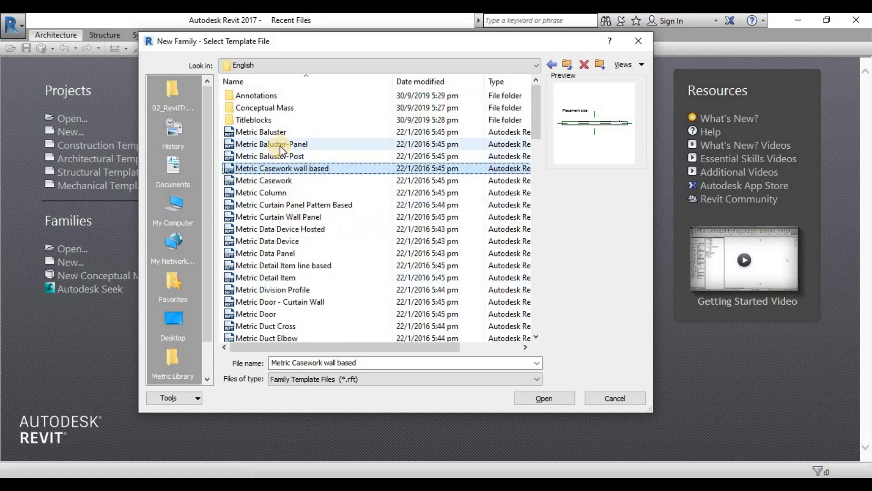
{"action": "left_click", "coordinate": [279, 144]}
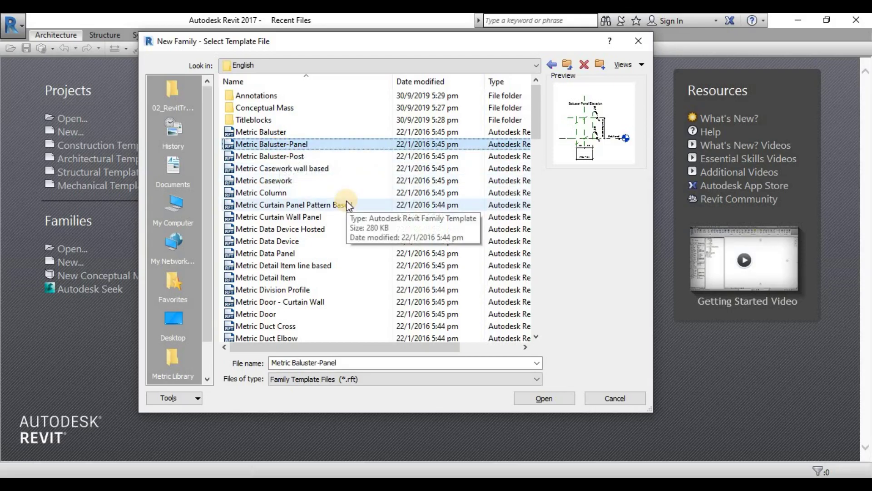
{"action": "left_click", "coordinate": [288, 181]}
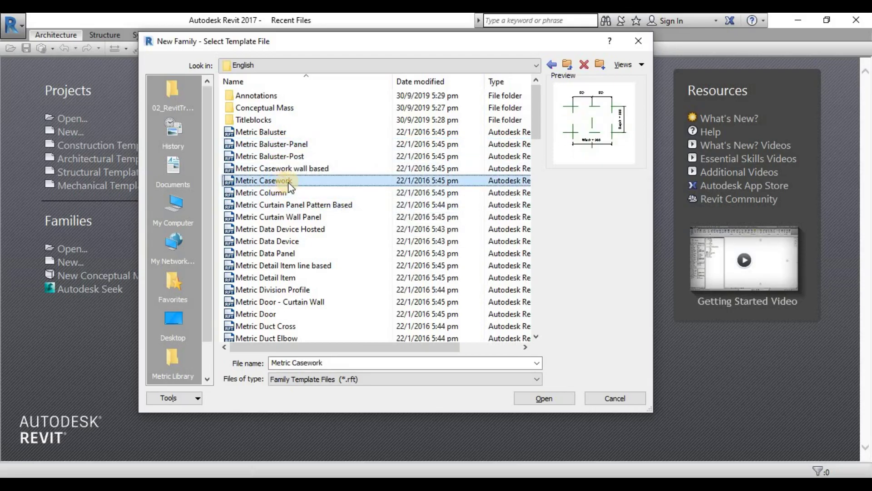
{"action": "left_click", "coordinate": [264, 314]}
{"action": "scroll", "coordinate": [312, 279], "scroll_direction": "down", "scroll_amount": 3}
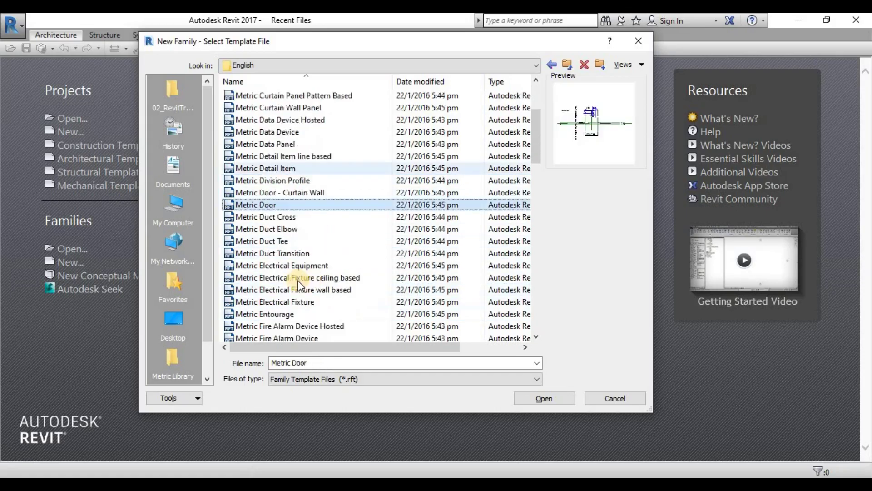
Create a new family from the Metric Generic Model template.
{"action": "scroll", "coordinate": [291, 290], "scroll_direction": "down", "scroll_amount": 5}
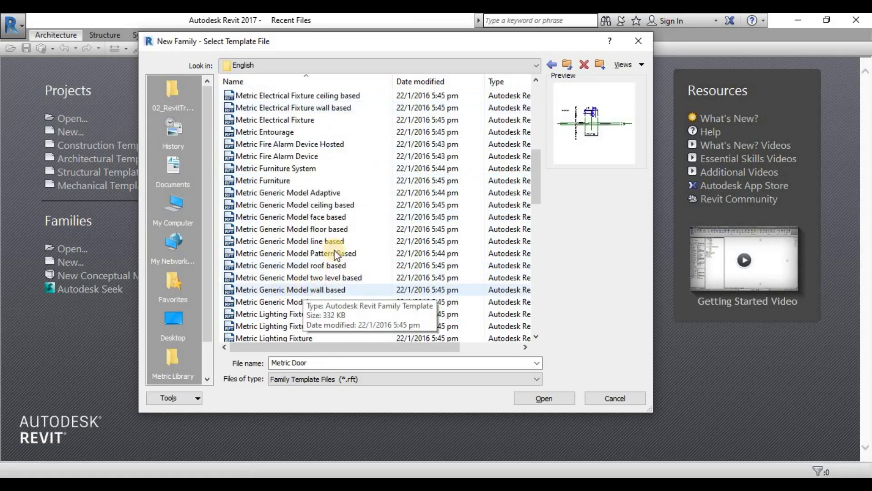
{"action": "scroll", "coordinate": [334, 241], "scroll_direction": "up", "scroll_amount": 2}
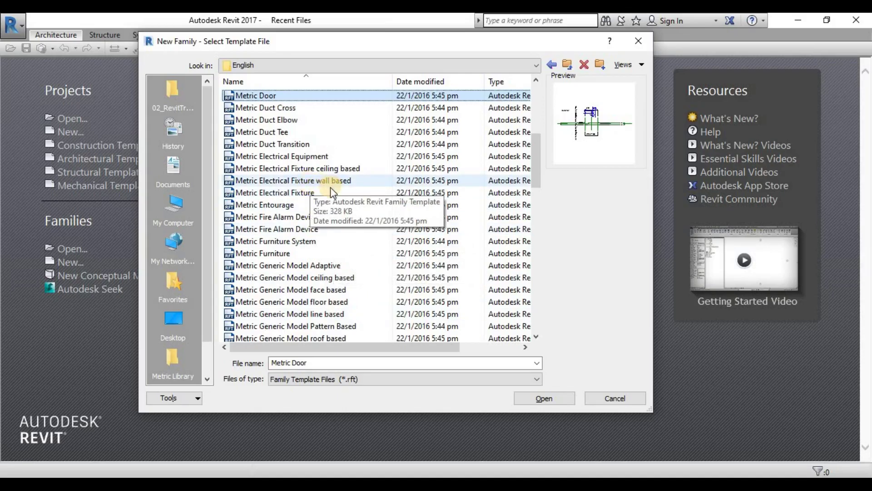
{"action": "scroll", "coordinate": [315, 203], "scroll_direction": "down", "scroll_amount": 3}
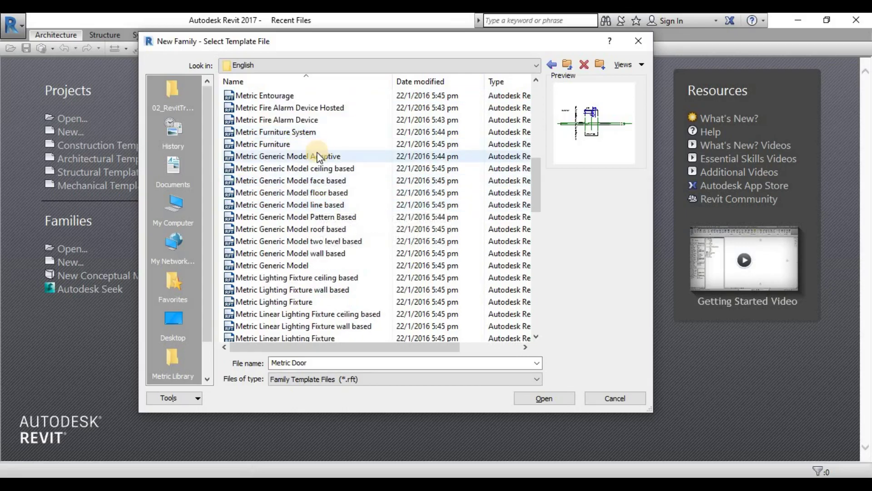
{"action": "left_click", "coordinate": [304, 268]}
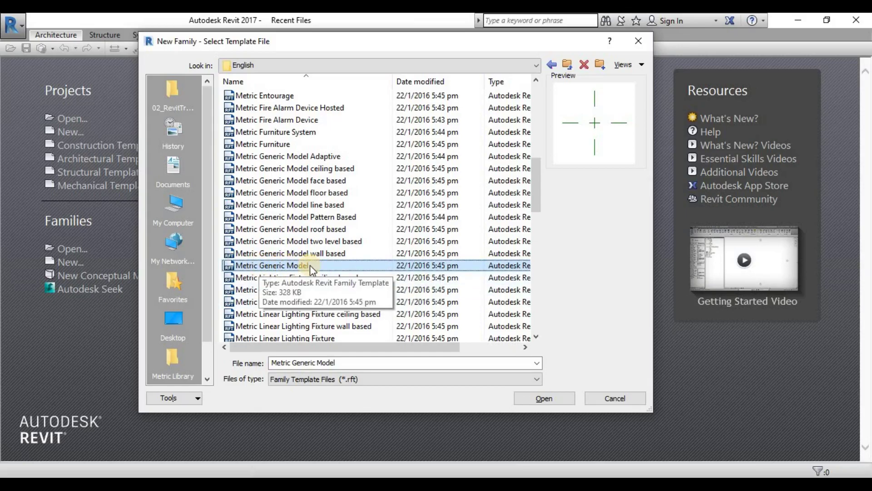
{"action": "left_click", "coordinate": [544, 399]}
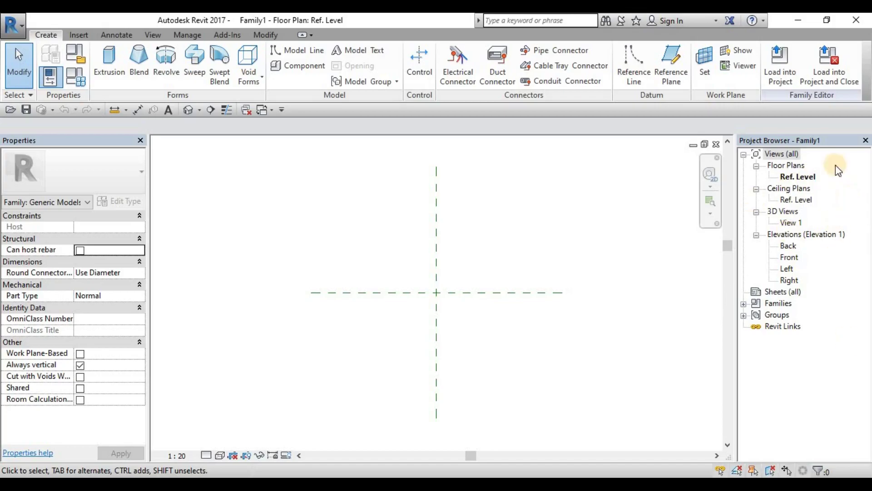
Examine the properties of the family's floor plan, ceiling plan, 3D and Back elevation views without opening them.
{"action": "left_click", "coordinate": [797, 178]}
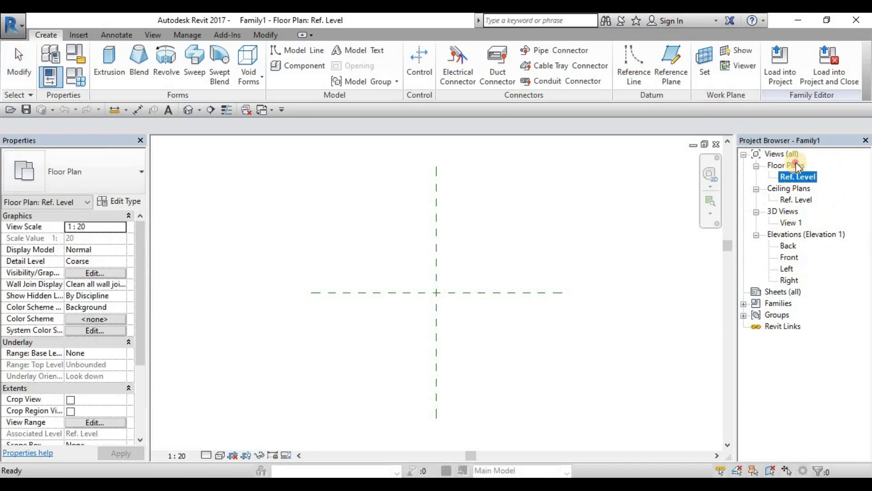
{"action": "left_click", "coordinate": [791, 165]}
{"action": "left_click", "coordinate": [796, 200]}
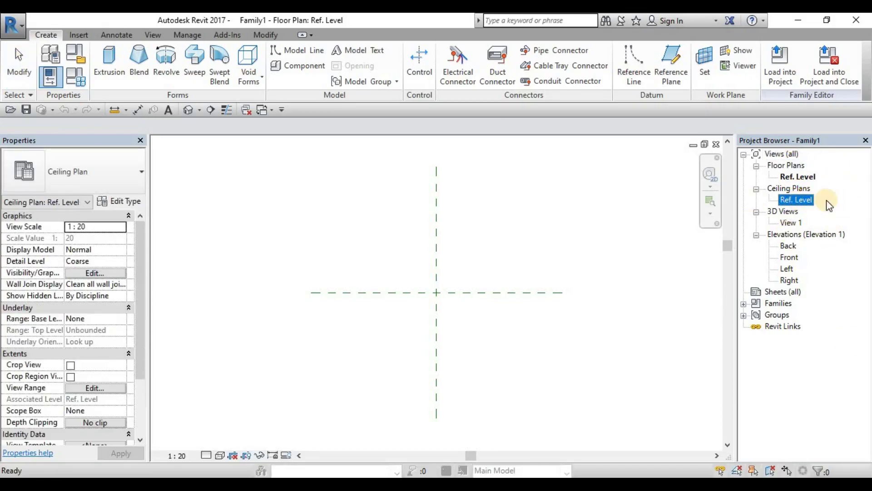
{"action": "left_click", "coordinate": [794, 224]}
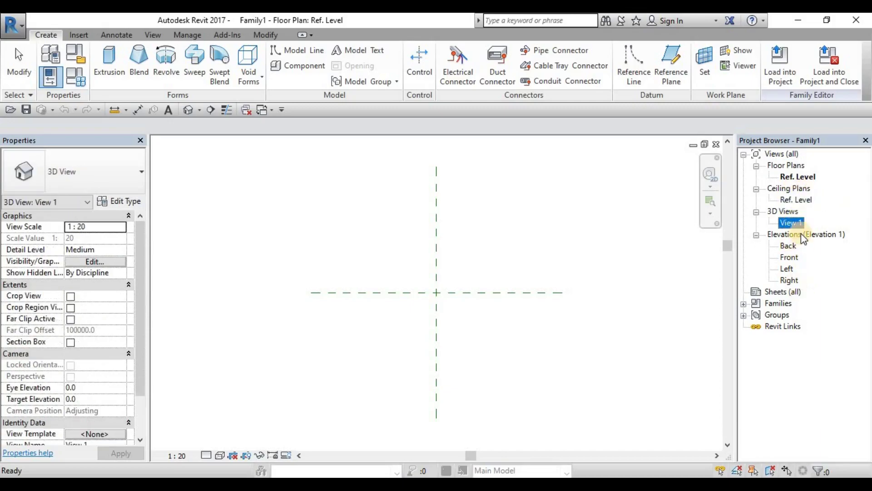
{"action": "left_click", "coordinate": [793, 249]}
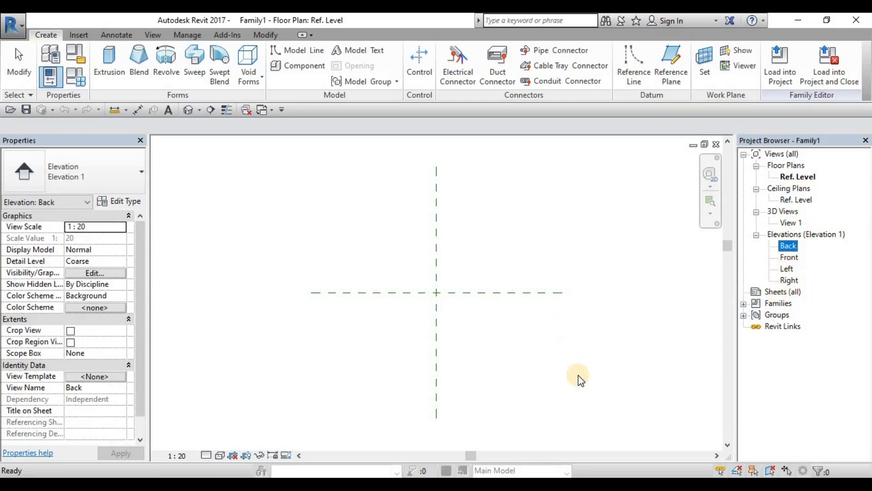
Inspect the Center (Left/Right) and Center (Front/Back) reference planes in the Ref. Level plan.
{"action": "left_click", "coordinate": [392, 243]}
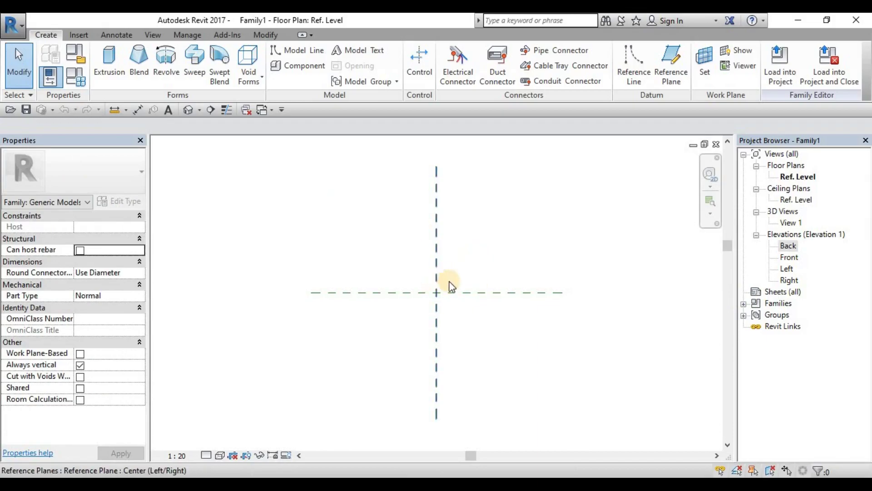
{"action": "left_click_drag", "start_coordinate": [478, 274], "coordinate": [381, 321]}
{"action": "left_click", "coordinate": [480, 333]}
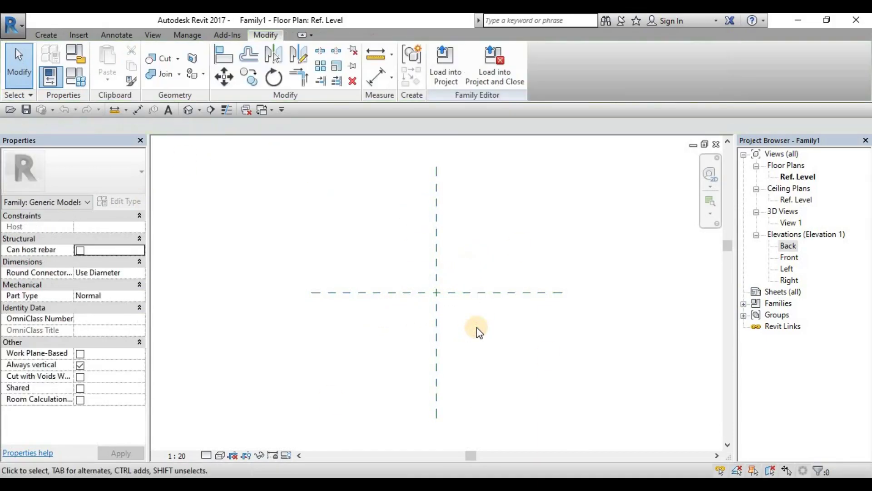
{"action": "left_click", "coordinate": [438, 245]}
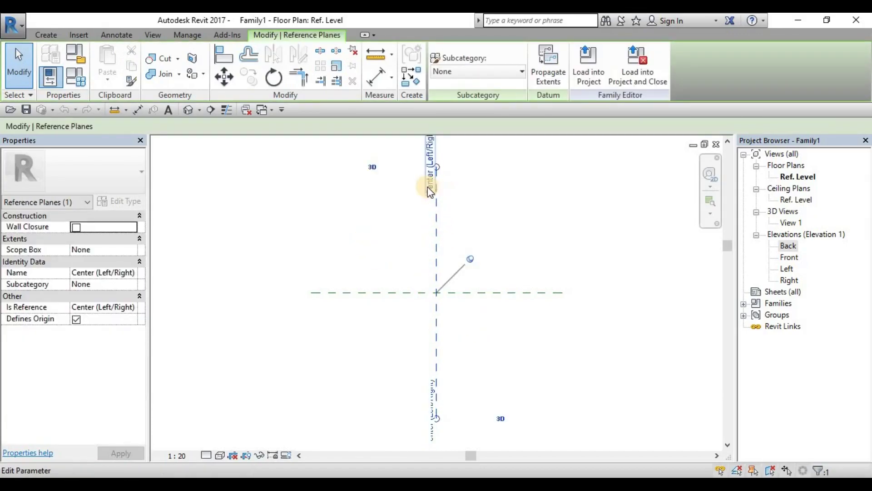
{"action": "key", "text": "Escape"}
{"action": "left_click", "coordinate": [510, 293]}
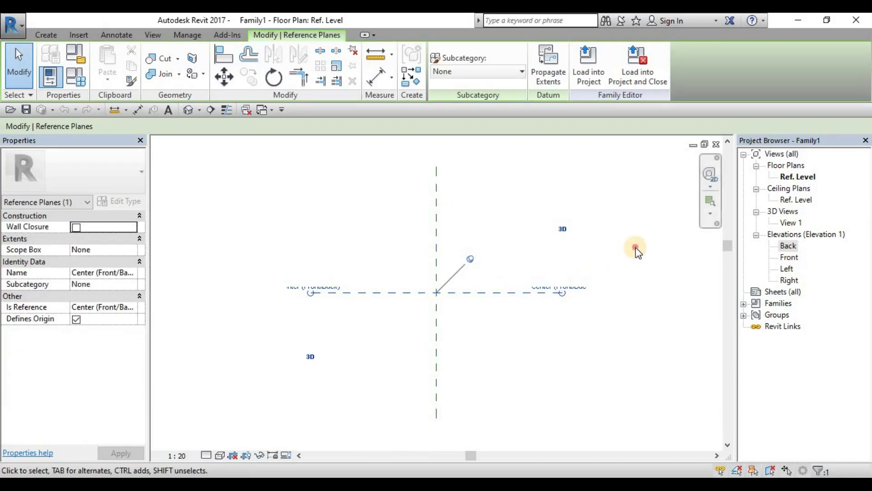
{"action": "key", "text": "Escape"}
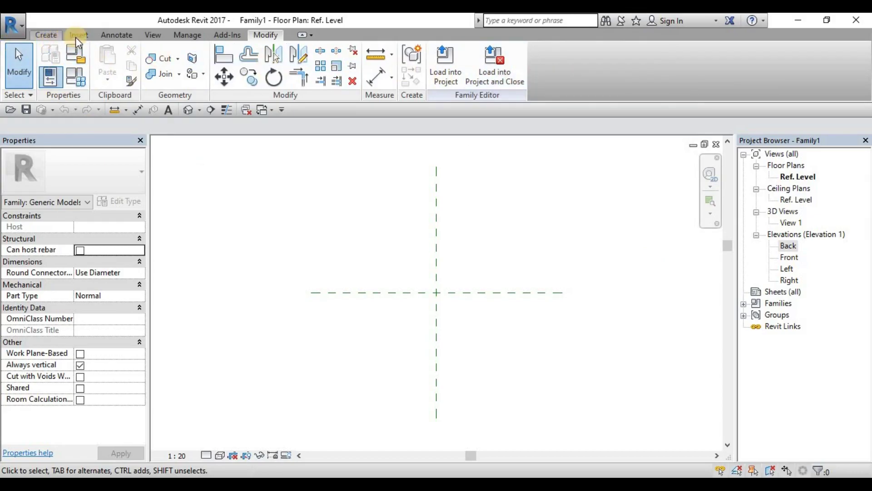
Start the Reference Plane command in the Ref. Level floor plan.
{"action": "left_click", "coordinate": [45, 36]}
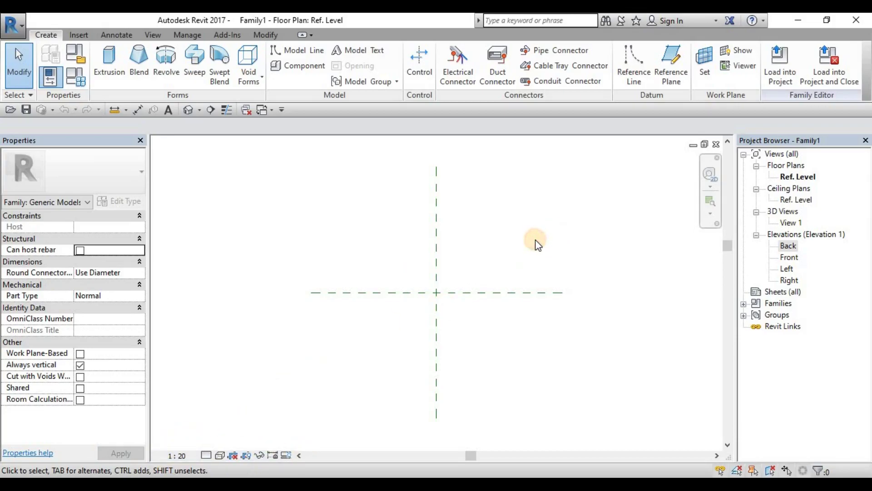
{"action": "scroll", "coordinate": [303, 282], "scroll_direction": "up", "scroll_amount": 1}
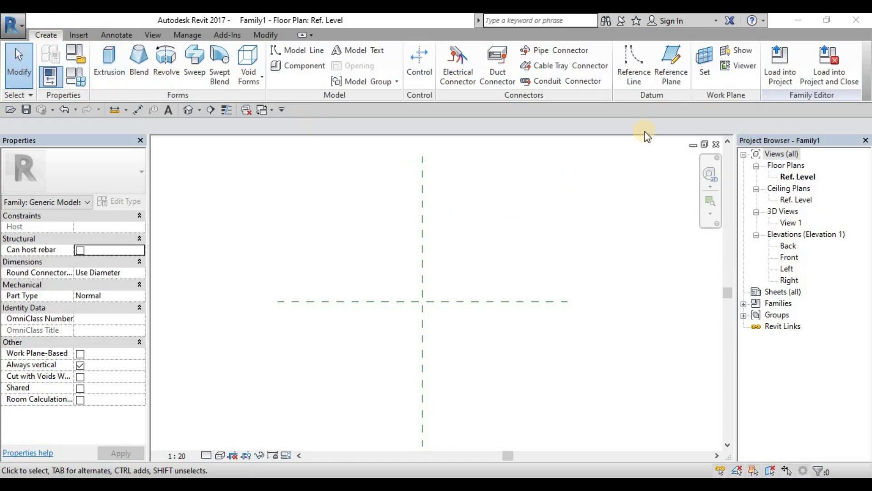
{"action": "left_click", "coordinate": [679, 66]}
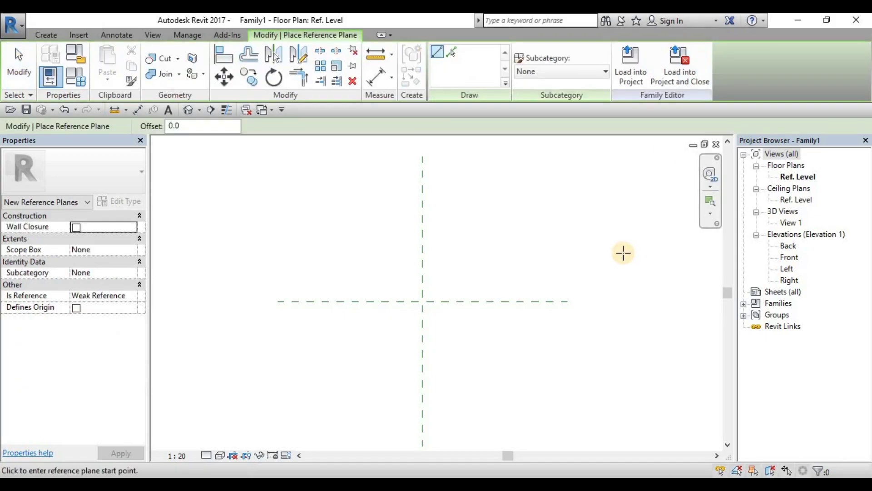
{"action": "key", "text": "Escape"}
{"action": "key", "text": "r"}
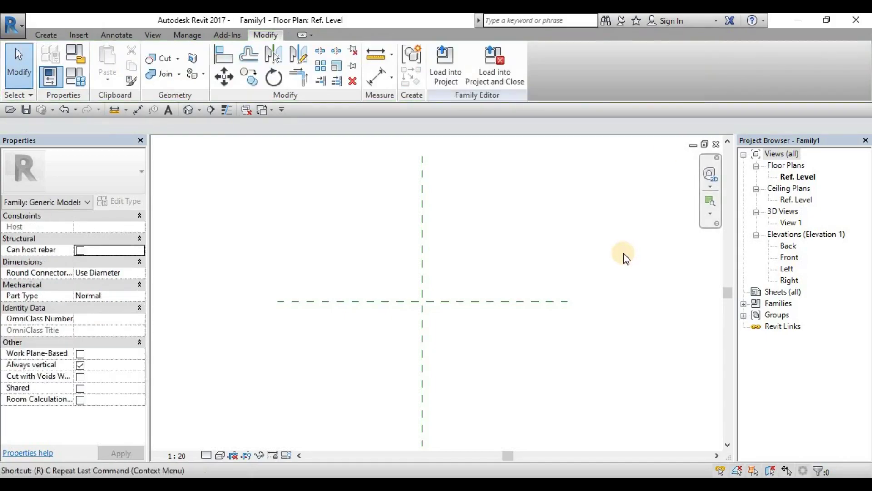
{"action": "key", "text": "p"}
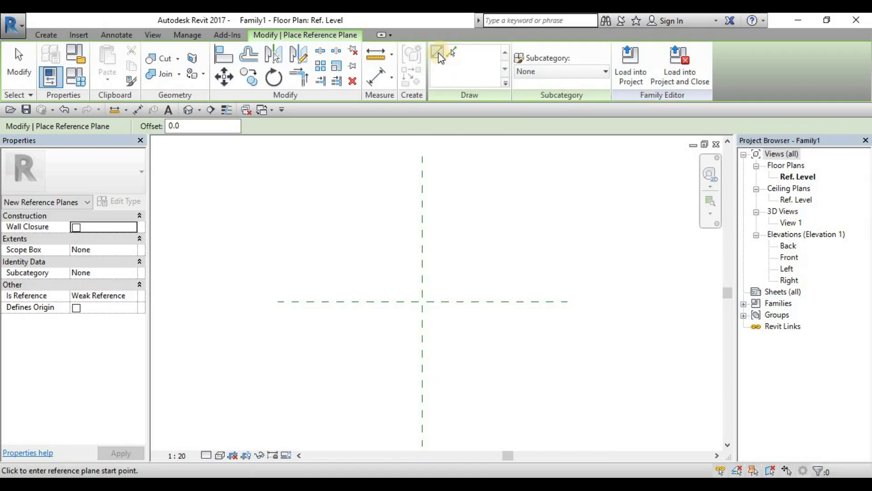
{"action": "left_click", "coordinate": [437, 52]}
{"action": "left_click", "coordinate": [341, 156]}
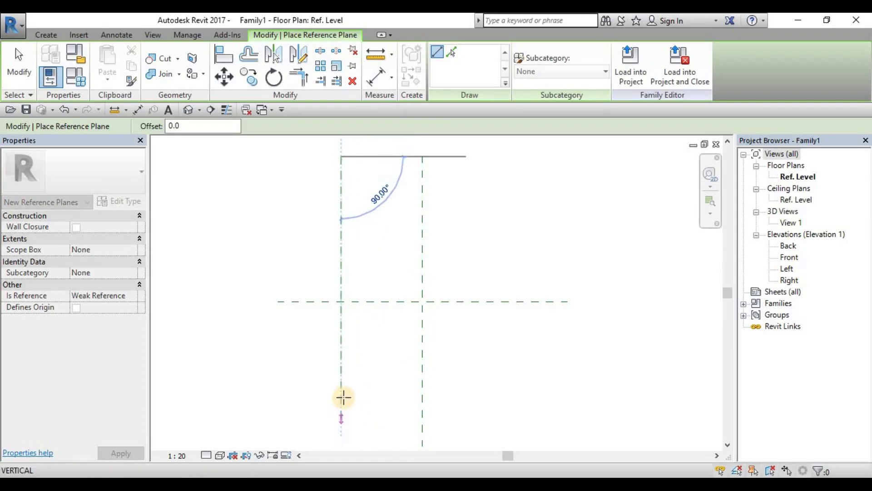
{"action": "scroll", "coordinate": [341, 409], "scroll_direction": "down", "scroll_amount": 1}
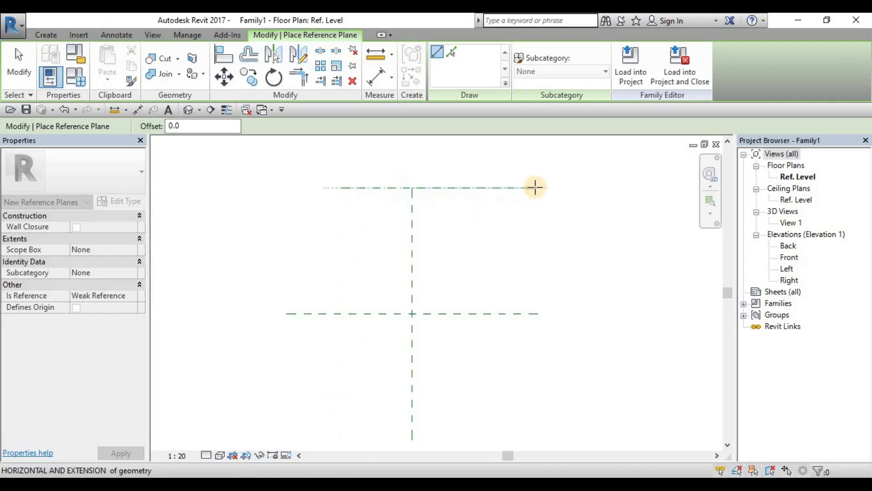
{"action": "key", "text": "Escape"}
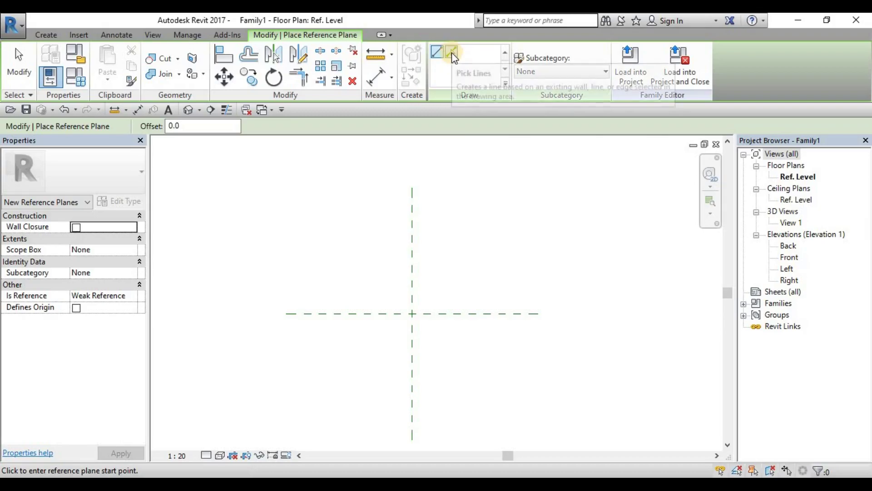
Add vertical reference planes on both sides of the Center (Left/Right) plane, picking it with an offset of 500.
{"action": "left_click", "coordinate": [452, 53]}
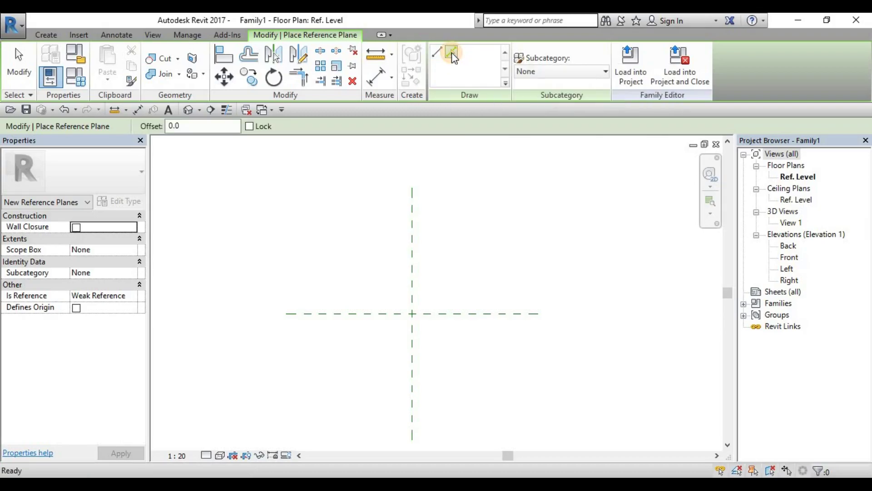
{"action": "left_click", "coordinate": [193, 128]}
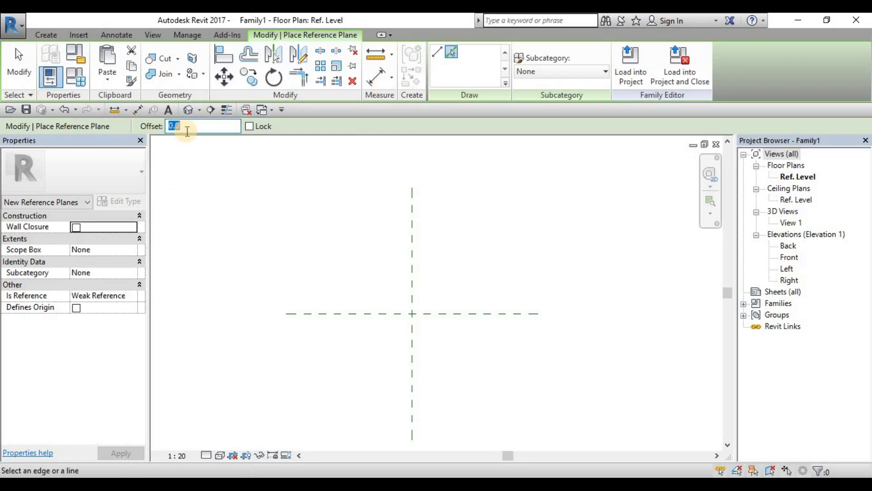
{"action": "type", "text": "500"}
{"action": "key", "text": "Return"}
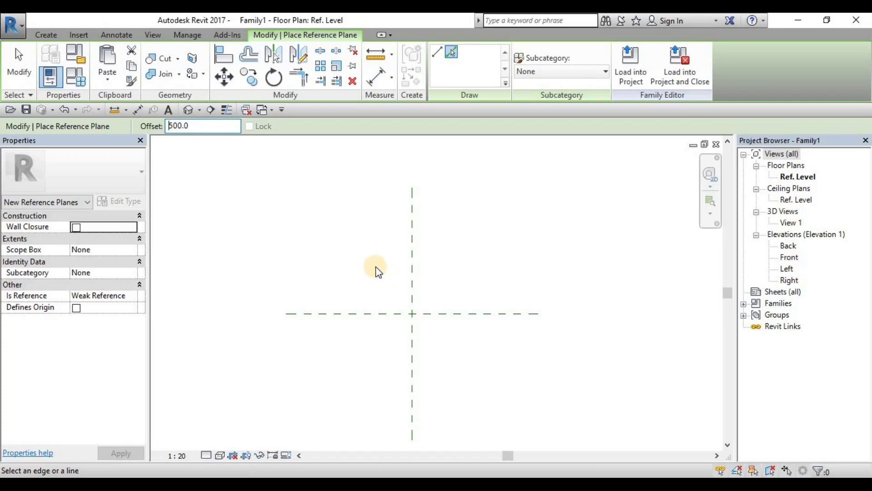
{"action": "middle_click_drag", "start_coordinate": [420, 285], "coordinate": [411, 252]}
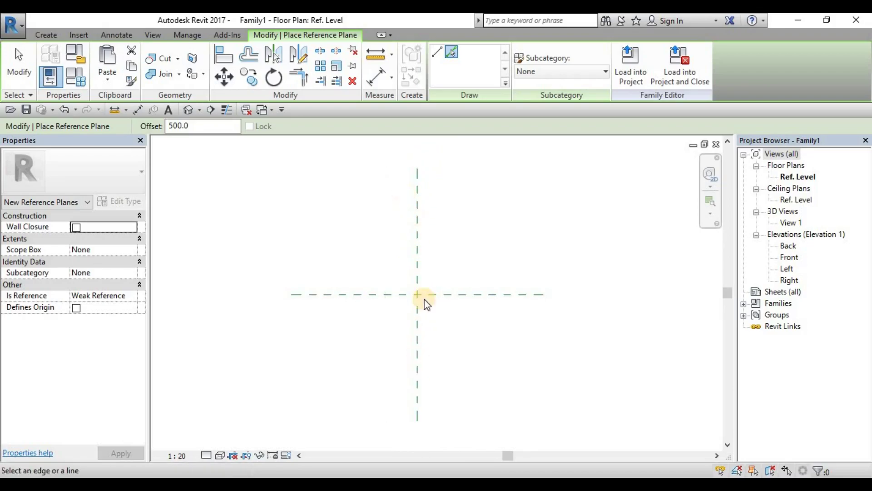
{"action": "left_click", "coordinate": [416, 252]}
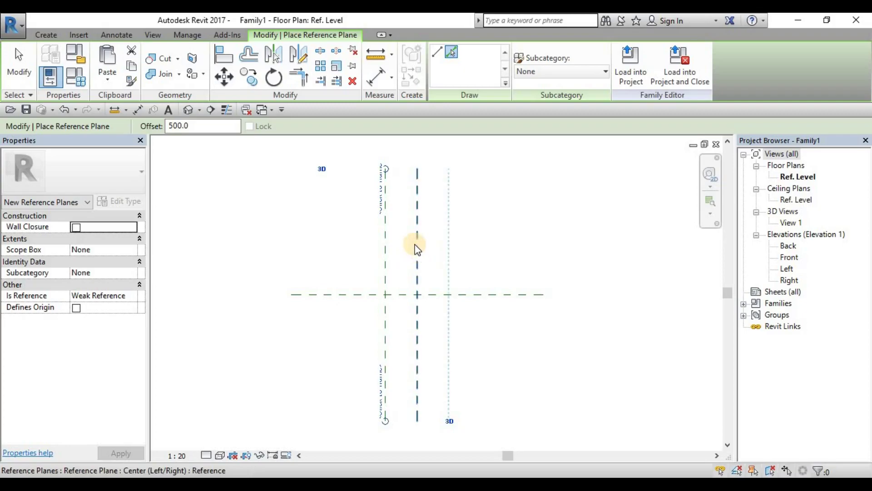
{"action": "scroll", "coordinate": [408, 189], "scroll_direction": "up", "scroll_amount": 2}
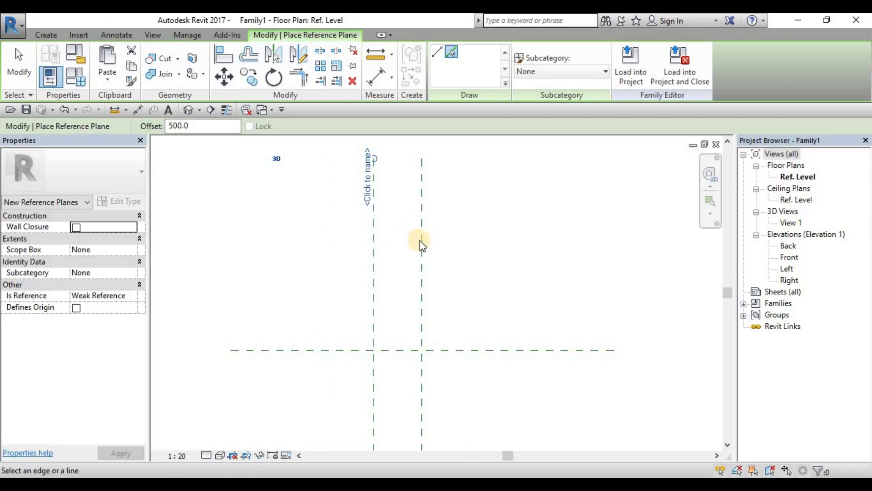
{"action": "scroll", "coordinate": [443, 277], "scroll_direction": "down", "scroll_amount": 1}
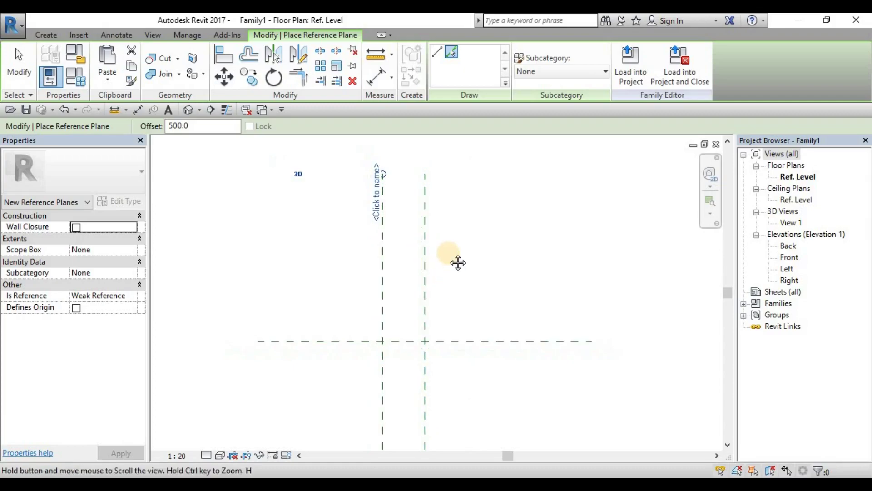
{"action": "middle_click_drag", "start_coordinate": [458, 262], "coordinate": [435, 247]}
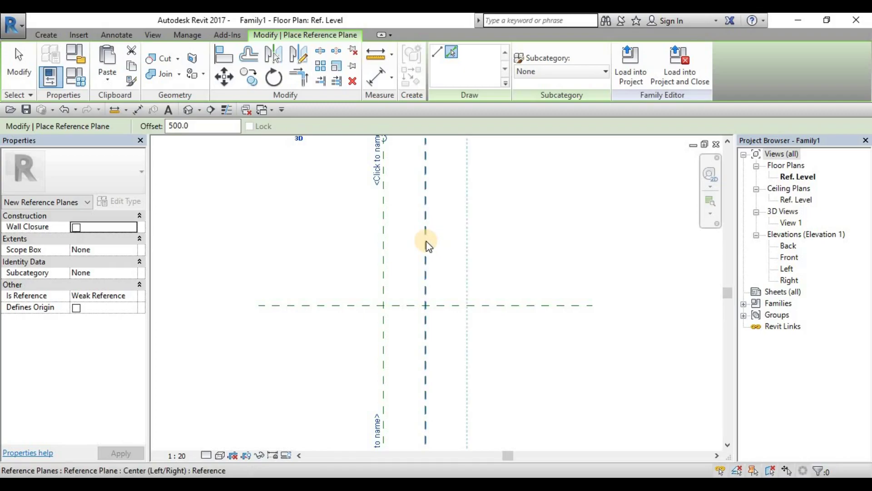
{"action": "left_click", "coordinate": [427, 245]}
Add horizontal reference planes at an offset of 500 above and below the Center (Front/Back) plane.
{"action": "scroll", "coordinate": [512, 220], "scroll_direction": "down", "scroll_amount": 1}
{"action": "middle_click_drag", "start_coordinate": [512, 220], "coordinate": [485, 255]}
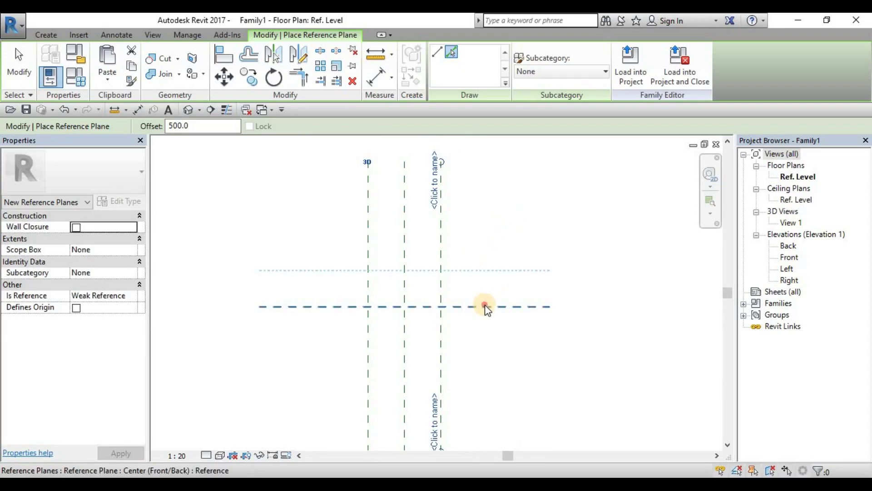
{"action": "left_click", "coordinate": [485, 306]}
{"action": "left_click", "coordinate": [482, 309]}
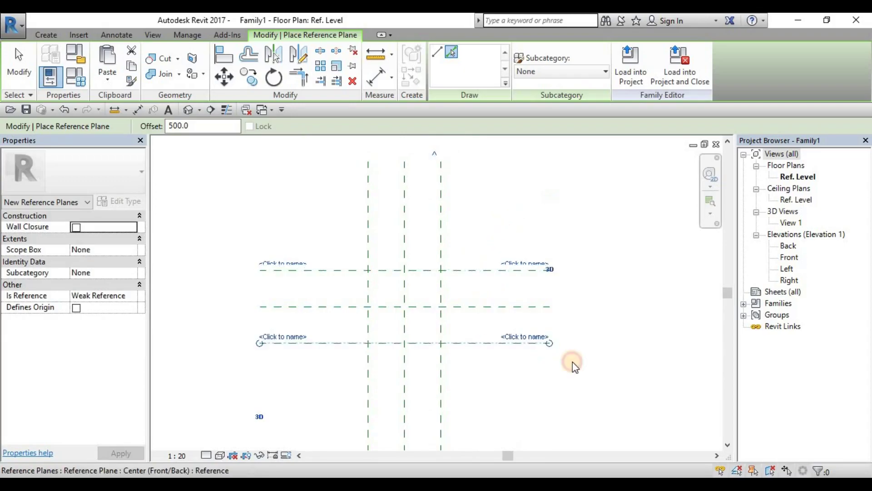
{"action": "middle_click_drag", "start_coordinate": [575, 292], "coordinate": [545, 266]}
{"action": "key", "text": "Escape"}
{"action": "key", "text": "Escape"}
{"action": "scroll", "coordinate": [311, 385], "scroll_direction": "down", "scroll_amount": 1}
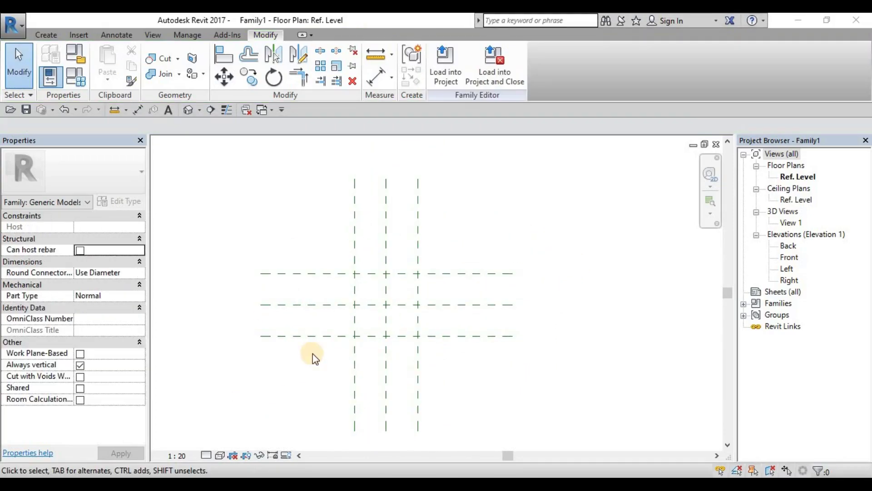
Check the names and properties of the vertical and horizontal center reference planes.
{"action": "middle_click_drag", "start_coordinate": [376, 353], "coordinate": [409, 349]}
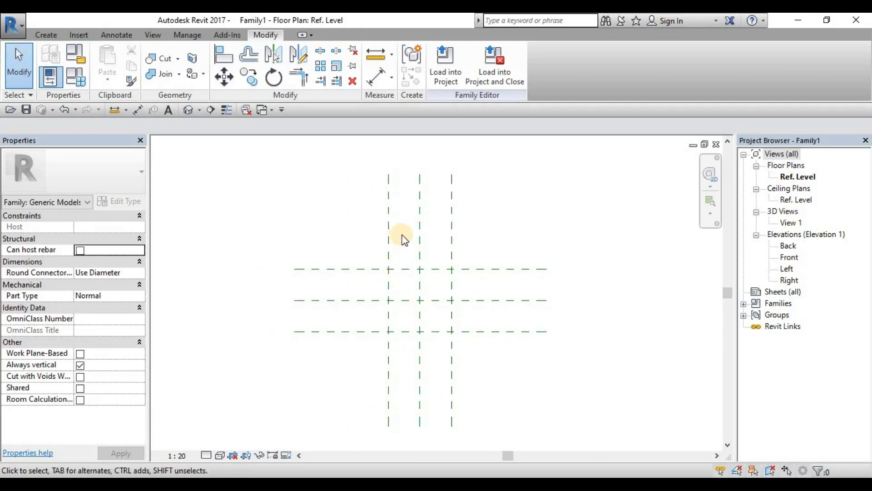
{"action": "left_click", "coordinate": [421, 233]}
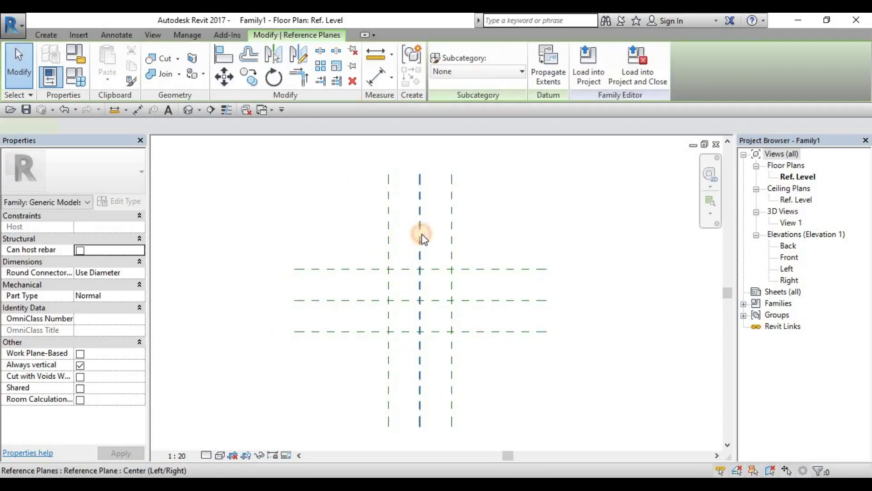
{"action": "scroll", "coordinate": [420, 204], "scroll_direction": "up", "scroll_amount": 2}
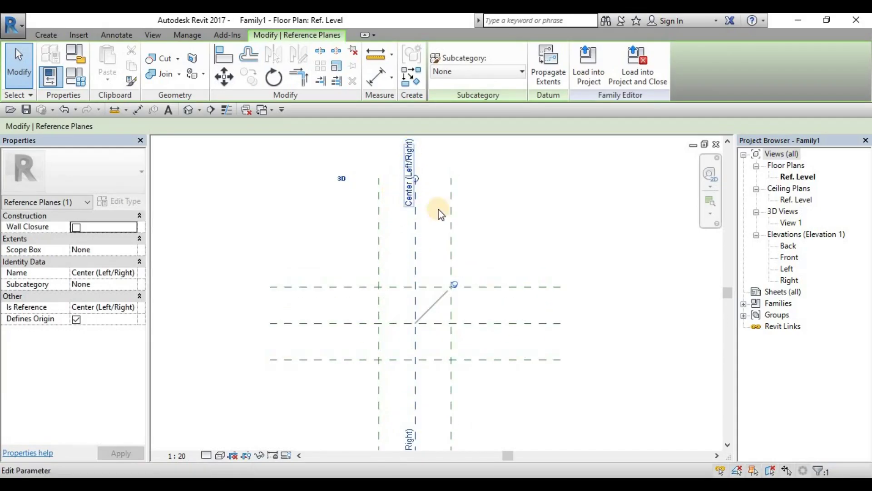
{"action": "left_click", "coordinate": [501, 323]}
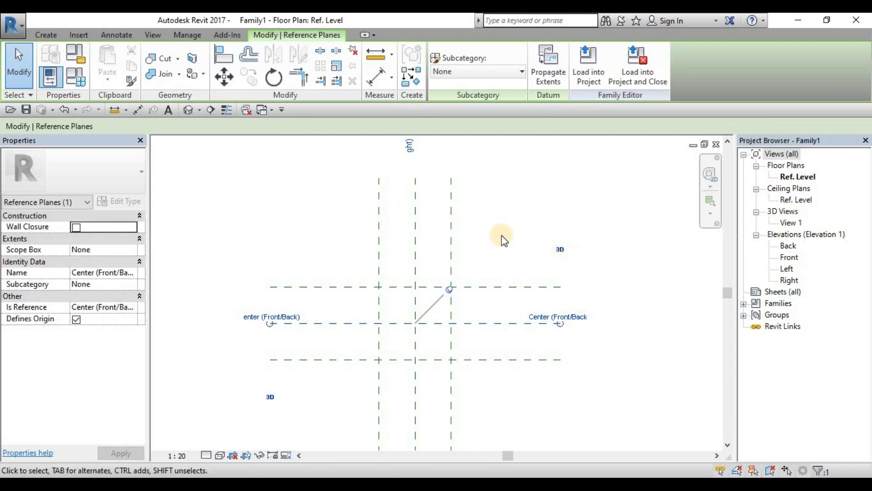
{"action": "left_click", "coordinate": [487, 236]}
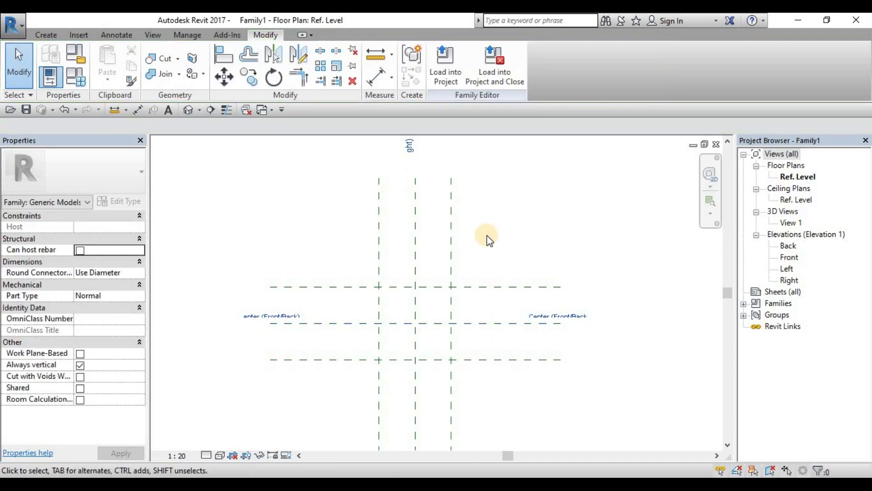
Name the vertical reference plane left of center RH_Left.
{"action": "middle_click_drag", "start_coordinate": [406, 251], "coordinate": [397, 241]}
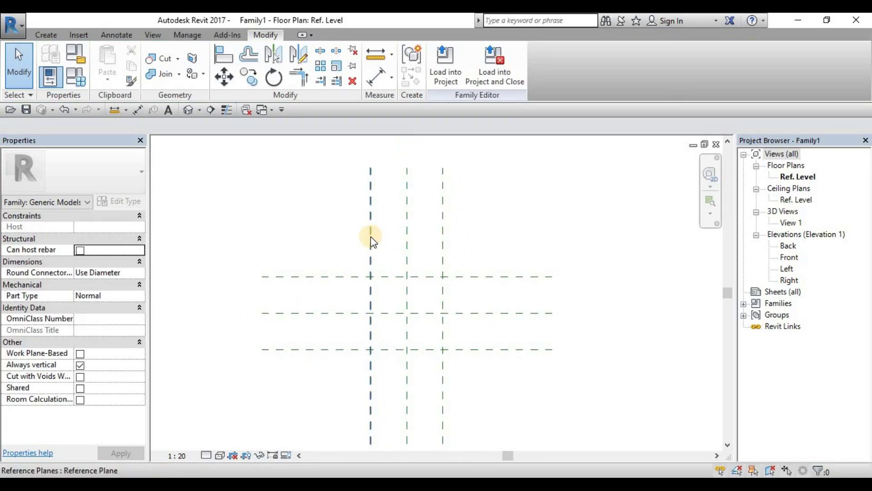
{"action": "left_click", "coordinate": [385, 242]}
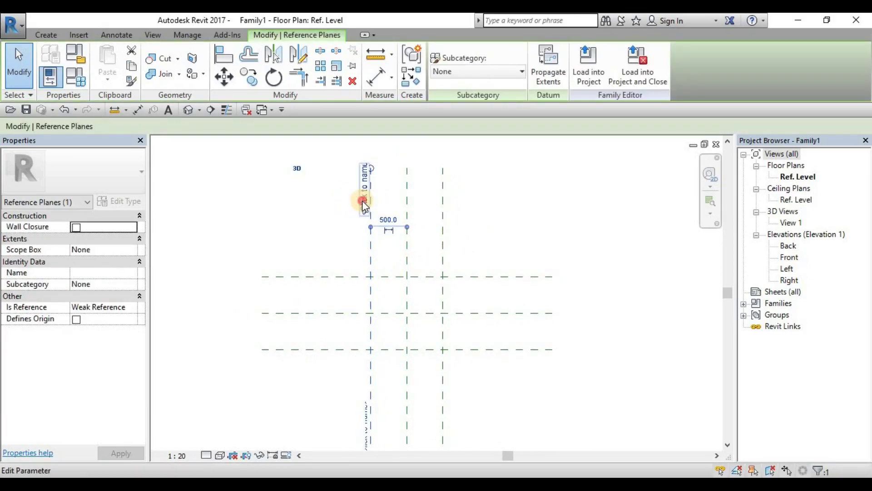
{"action": "left_click", "coordinate": [362, 200]}
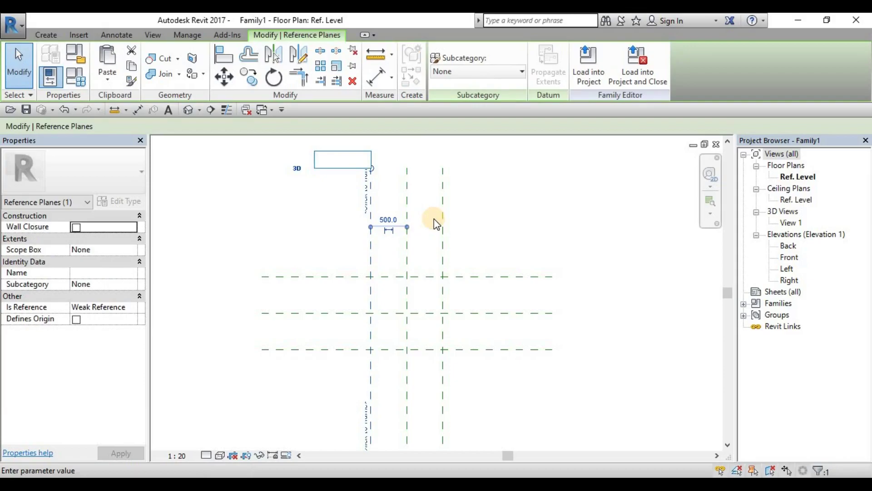
{"action": "type", "text": "Left"}
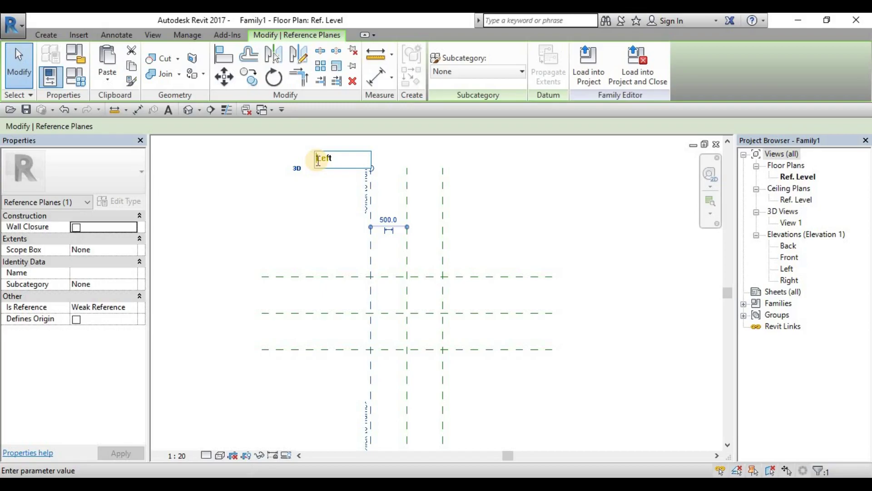
{"action": "type", "text": "RH_"}
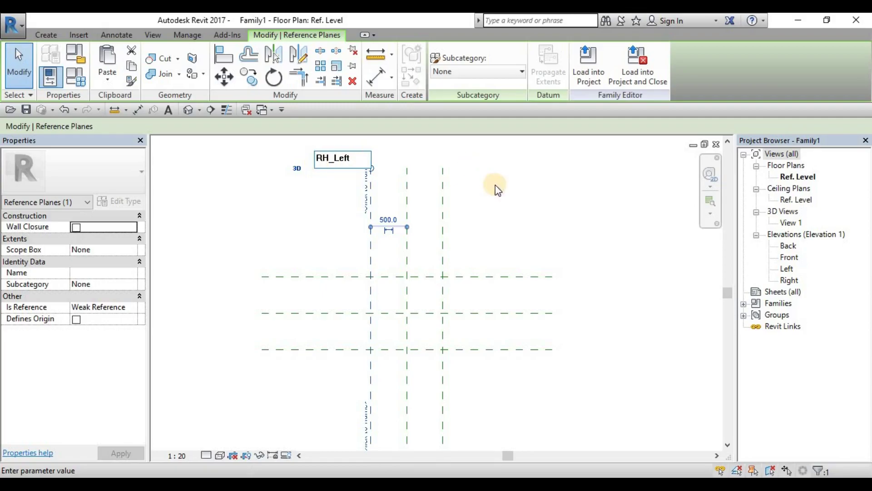
{"action": "left_click", "coordinate": [502, 210]}
{"action": "left_click", "coordinate": [473, 191]}
Name the vertical reference plane right of center RH_Right.
{"action": "scroll", "coordinate": [471, 185], "scroll_direction": "up", "scroll_amount": 1}
{"action": "left_click", "coordinate": [430, 189]}
{"action": "left_click", "coordinate": [428, 185]}
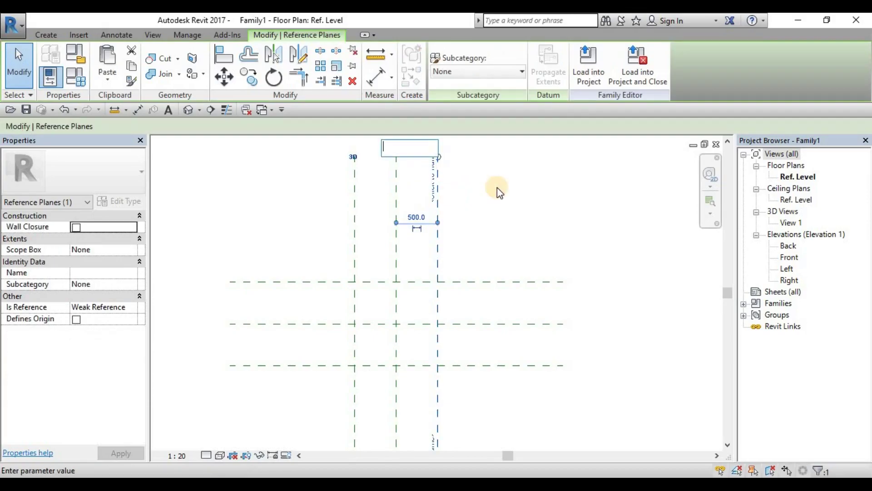
{"action": "type", "text": "RH_Right"}
{"action": "key", "text": "Return"}
Name the horizontal reference plane above the center plane RH_Back.
{"action": "left_click", "coordinate": [530, 282]}
{"action": "left_click", "coordinate": [546, 275]}
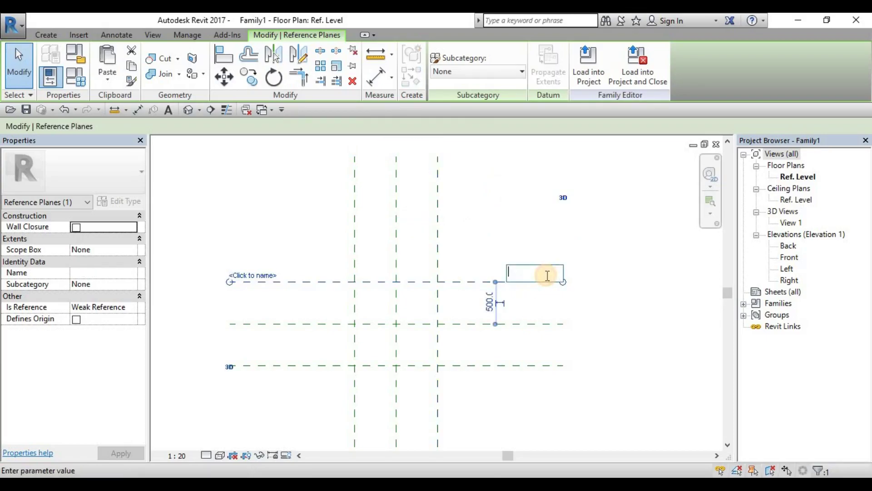
{"action": "type", "text": "RH_Back"}
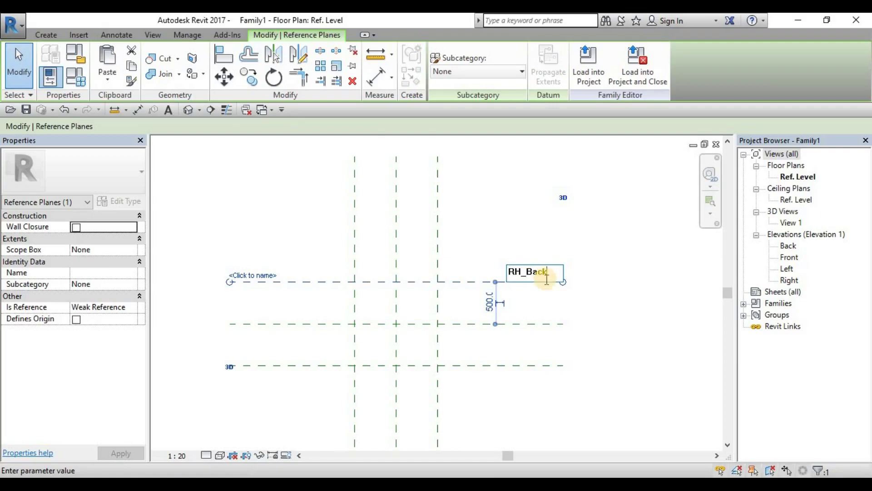
{"action": "key", "text": "Return"}
Name the horizontal reference plane below the center plane RH_Front and clear the selection.
{"action": "left_click", "coordinate": [533, 366]}
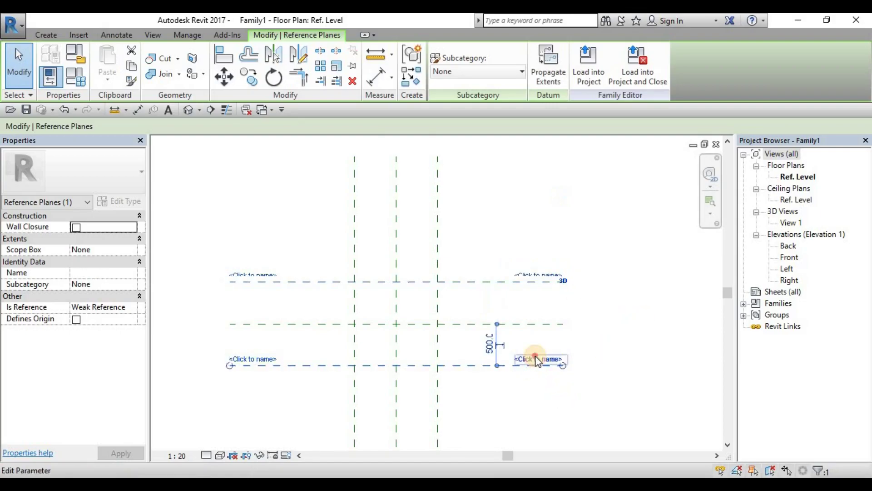
{"action": "left_click", "coordinate": [545, 358]}
{"action": "type", "text": "RH"}
{"action": "key", "text": "BackSpace"}
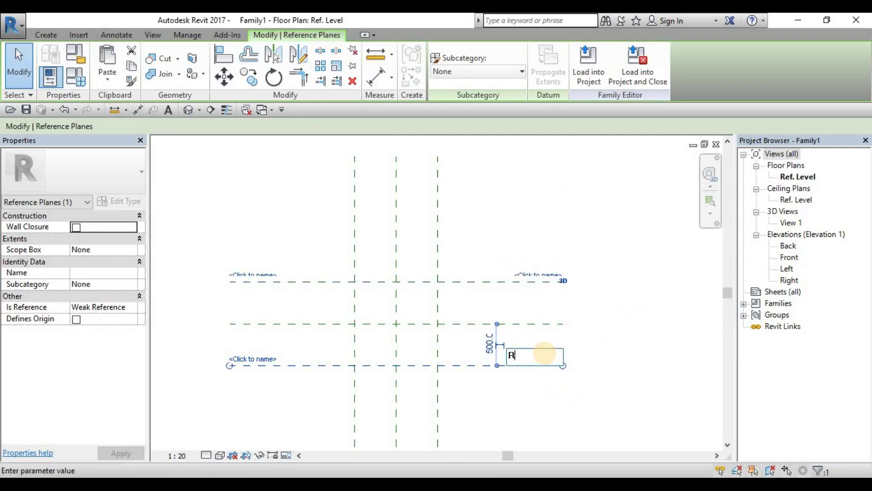
{"action": "type", "text": "H_Front"}
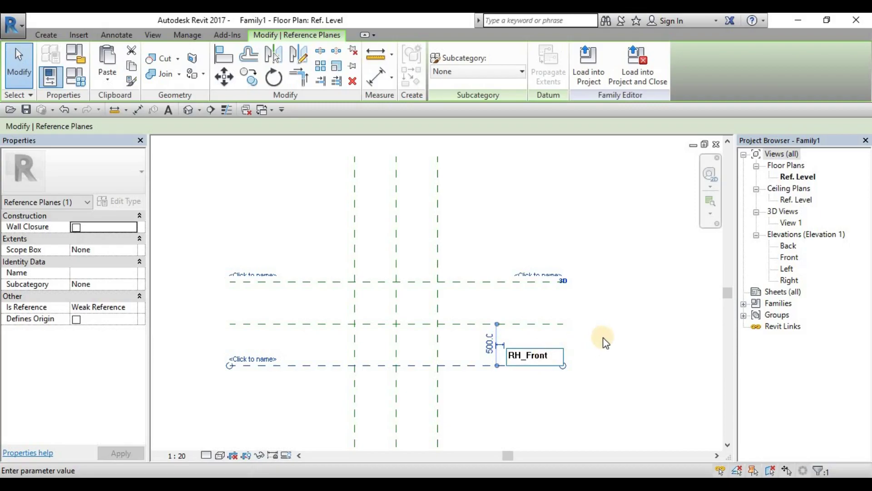
{"action": "key", "text": "Return"}
{"action": "middle_click_drag", "start_coordinate": [635, 307], "coordinate": [642, 287]}
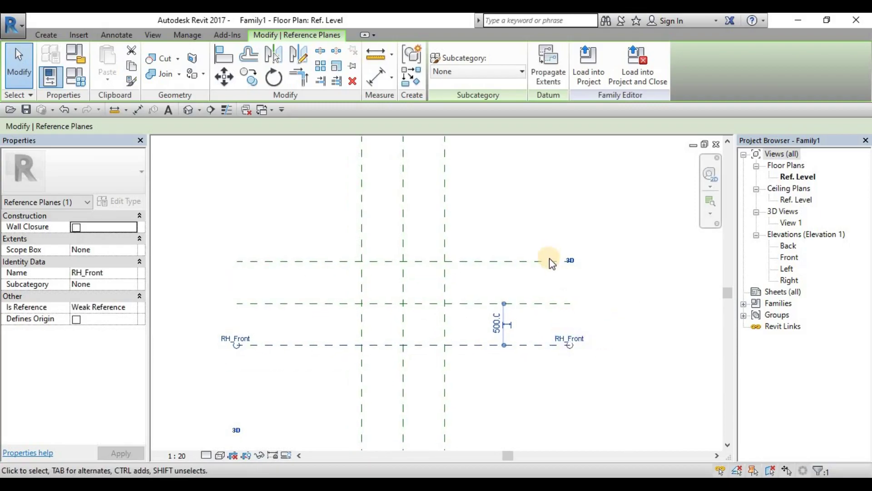
{"action": "left_click", "coordinate": [608, 295]}
Place a continuous aligned dimension across the left, center and right vertical reference planes, above the horizontal planes.
{"action": "middle_click_drag", "start_coordinate": [589, 278], "coordinate": [559, 274]}
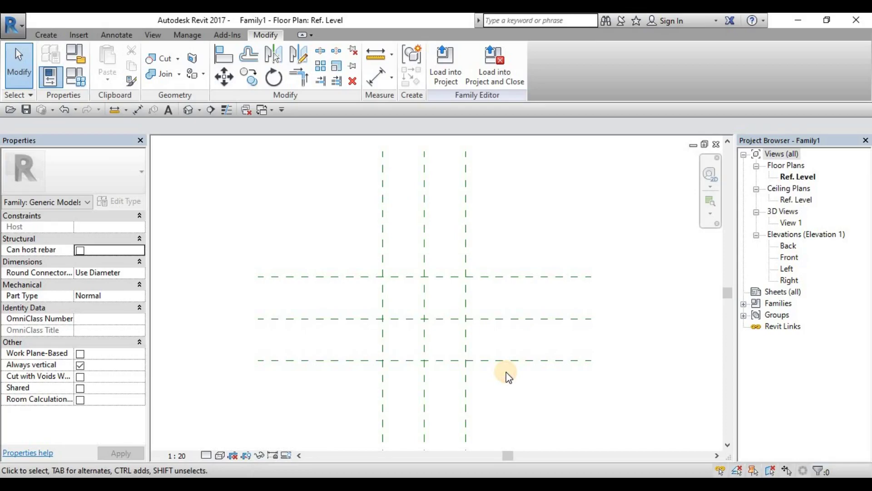
{"action": "middle_click_drag", "start_coordinate": [522, 253], "coordinate": [497, 266]}
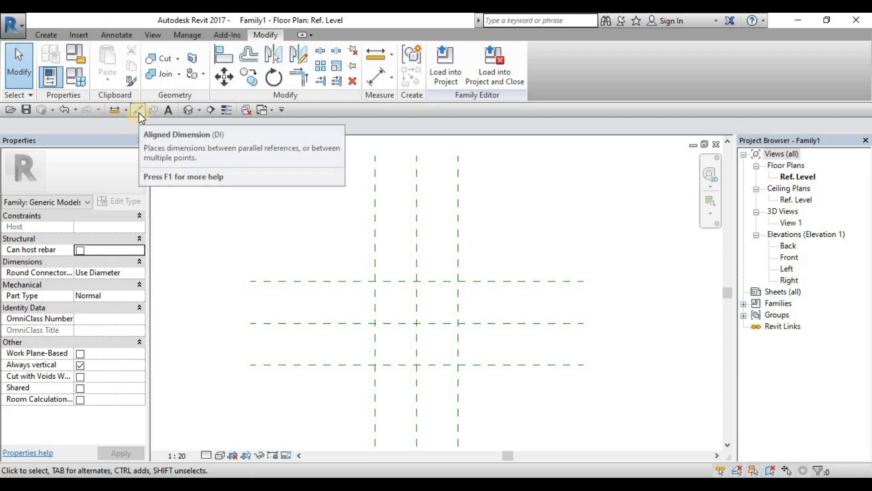
{"action": "left_click", "coordinate": [226, 109]}
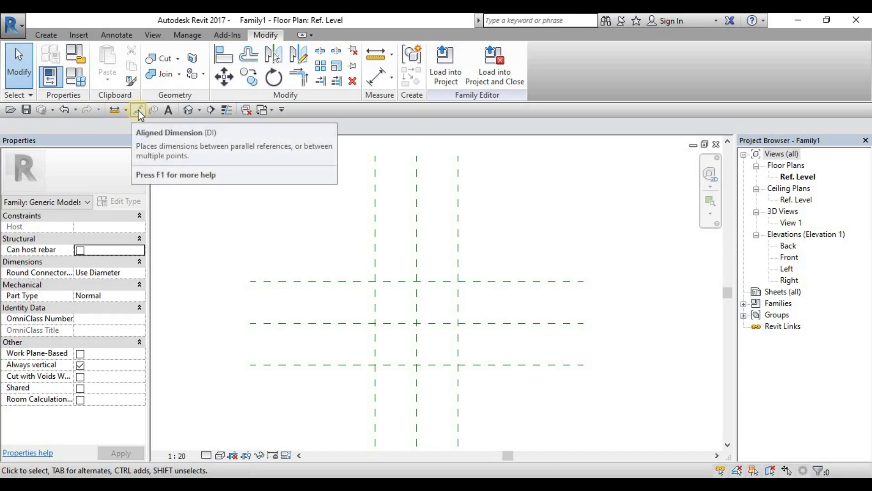
{"action": "key", "text": "d"}
{"action": "key", "text": "i"}
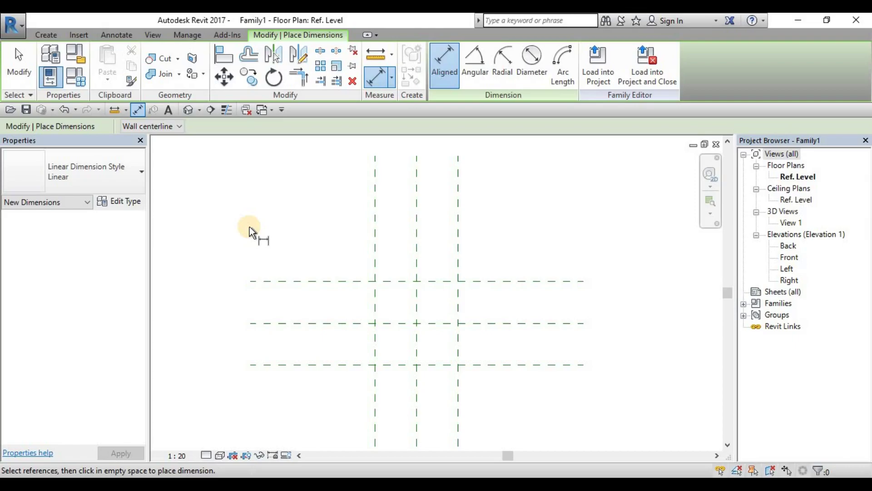
{"action": "middle_click_drag", "start_coordinate": [392, 222], "coordinate": [405, 220]}
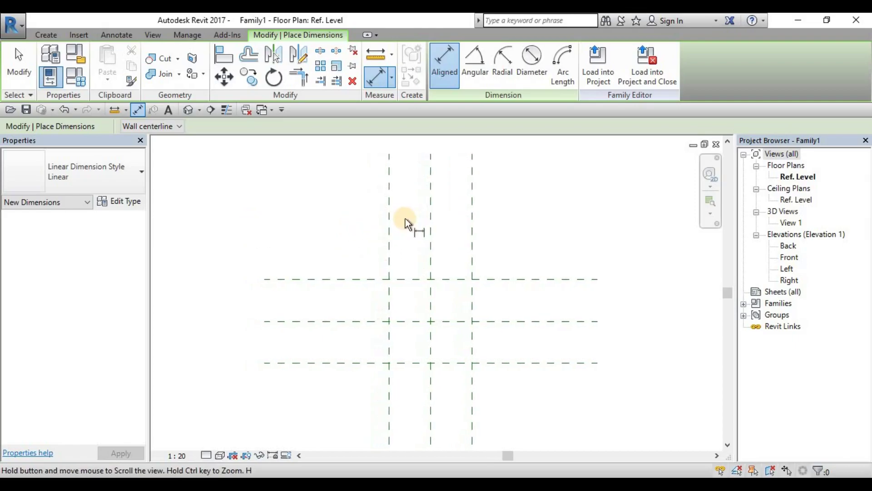
{"action": "middle_click_drag", "start_coordinate": [341, 226], "coordinate": [340, 218]}
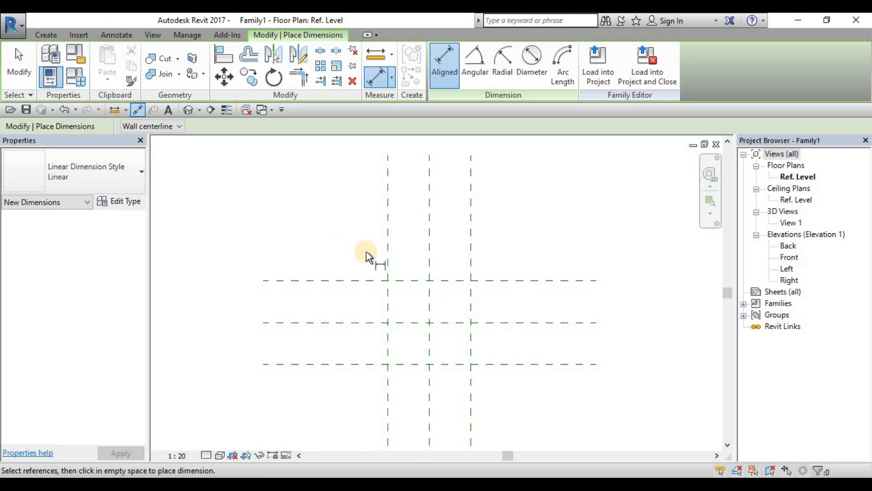
{"action": "left_click", "coordinate": [388, 227]}
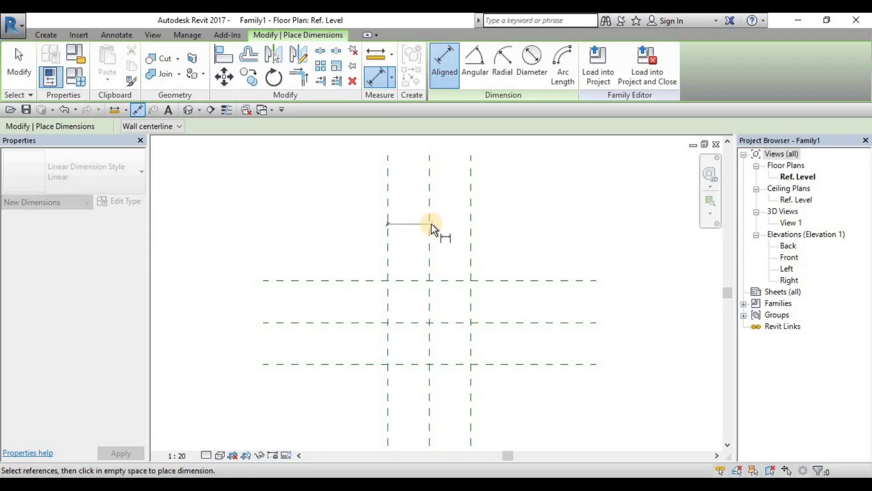
{"action": "left_click", "coordinate": [430, 223]}
{"action": "left_click", "coordinate": [471, 246]}
{"action": "left_click", "coordinate": [473, 217]}
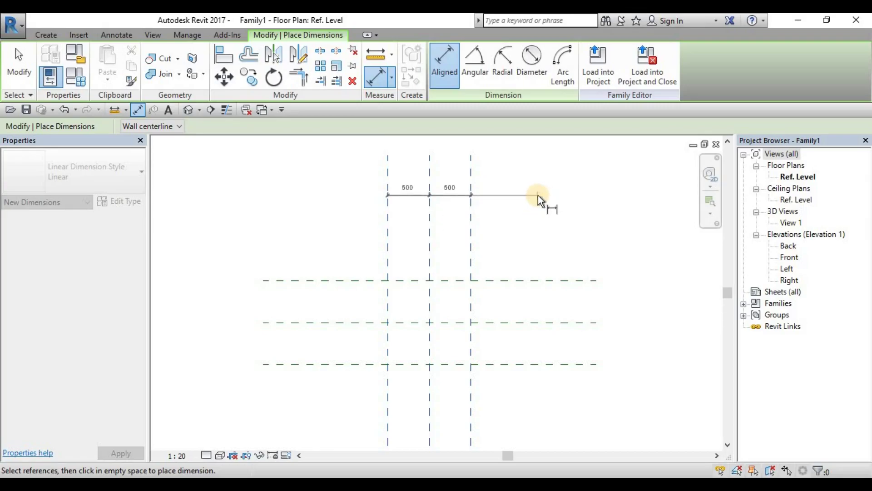
{"action": "left_click", "coordinate": [540, 197]}
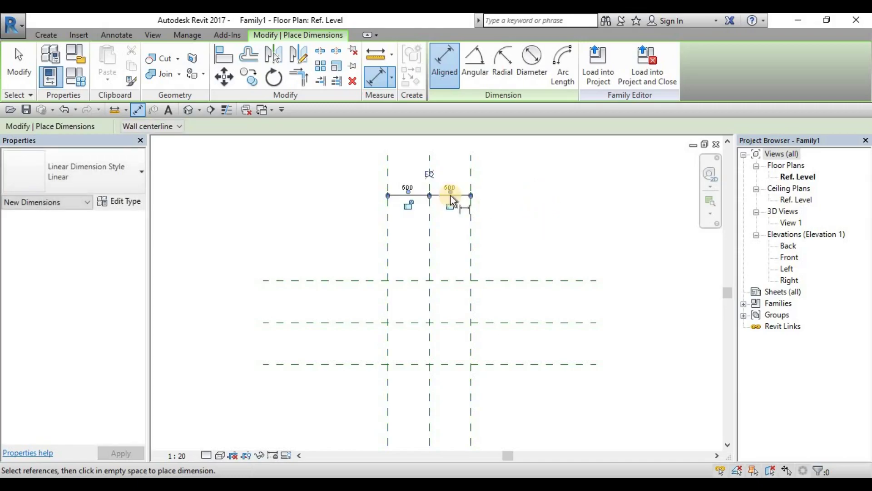
Apply the EQ constraint to the dimension chain across the vertical reference planes and end dimensioning.
{"action": "middle_click_drag", "start_coordinate": [514, 198], "coordinate": [479, 206]}
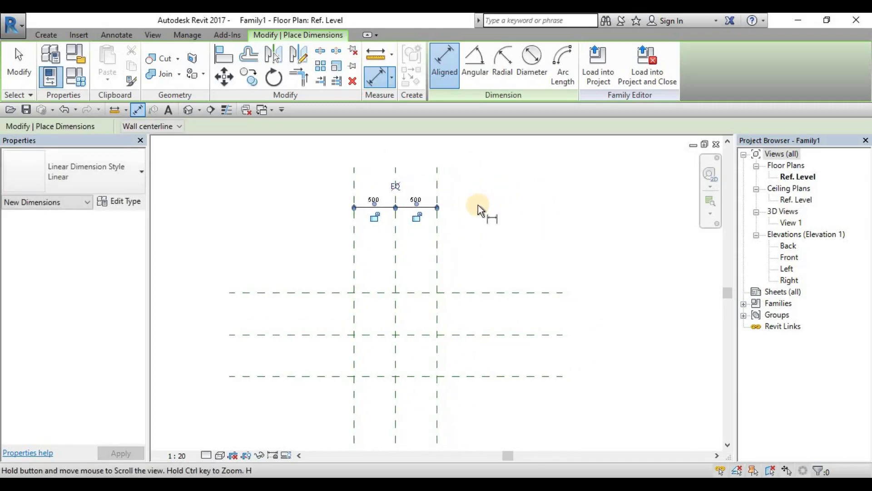
{"action": "left_click", "coordinate": [397, 185]}
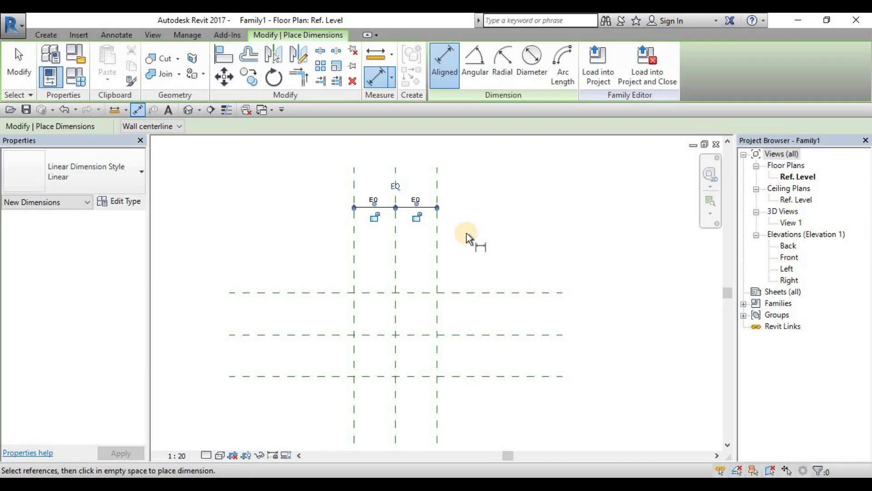
{"action": "key", "text": "Escape"}
{"action": "key", "text": "Escape"}
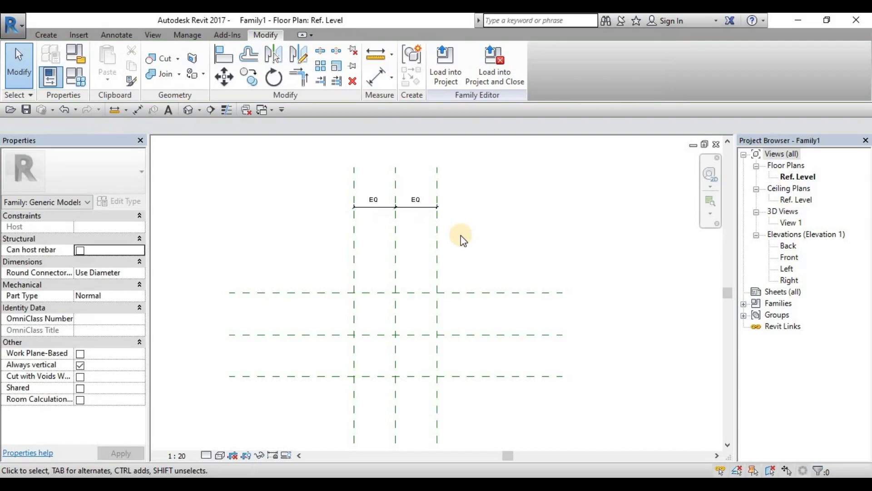
Move the RH_Right reference plane outward to about 700 mm from the center plane, testing the equality constraint.
{"action": "left_click", "coordinate": [439, 243]}
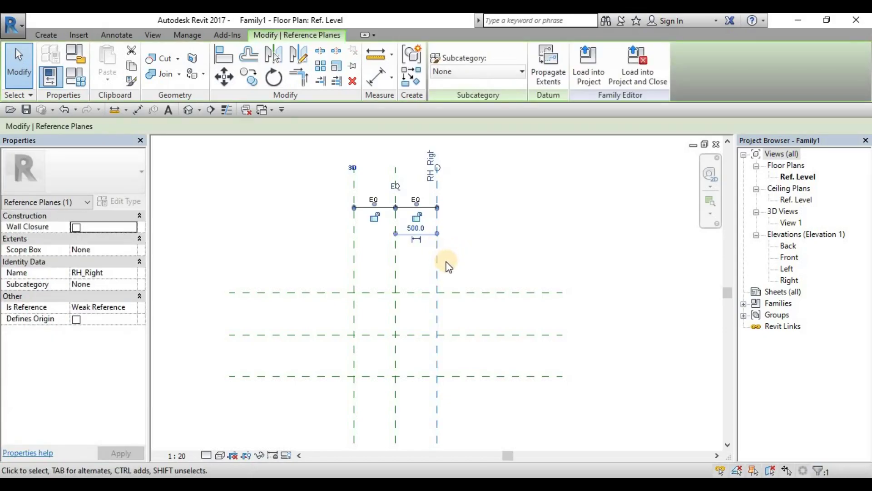
{"action": "mouse_move", "coordinate": [440, 261]}
{"action": "left_mouse_down"}
{"action": "mouse_move", "coordinate": [485, 267]}
{"action": "mouse_move", "coordinate": [446, 269]}
{"action": "mouse_move", "coordinate": [489, 267]}
{"action": "mouse_move", "coordinate": [446, 266]}
{"action": "mouse_move", "coordinate": [483, 264]}
{"action": "mouse_move", "coordinate": [453, 266]}
{"action": "left_mouse_up"}
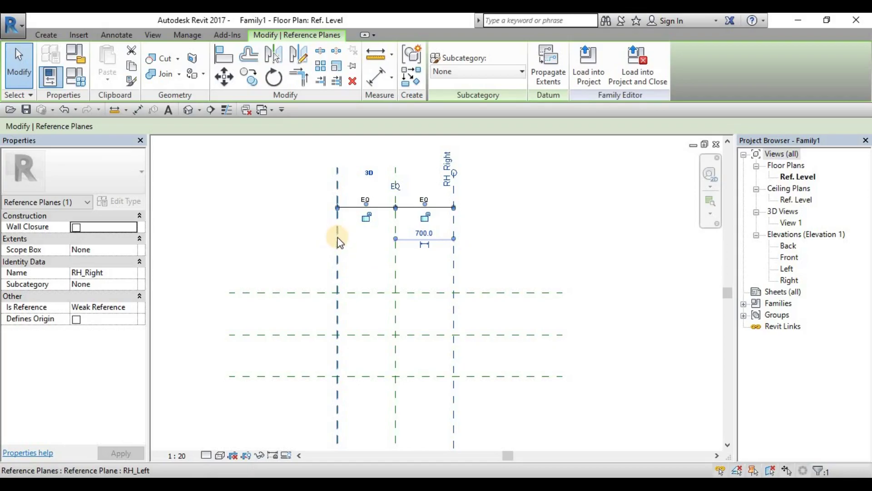
{"action": "left_click", "coordinate": [526, 265]}
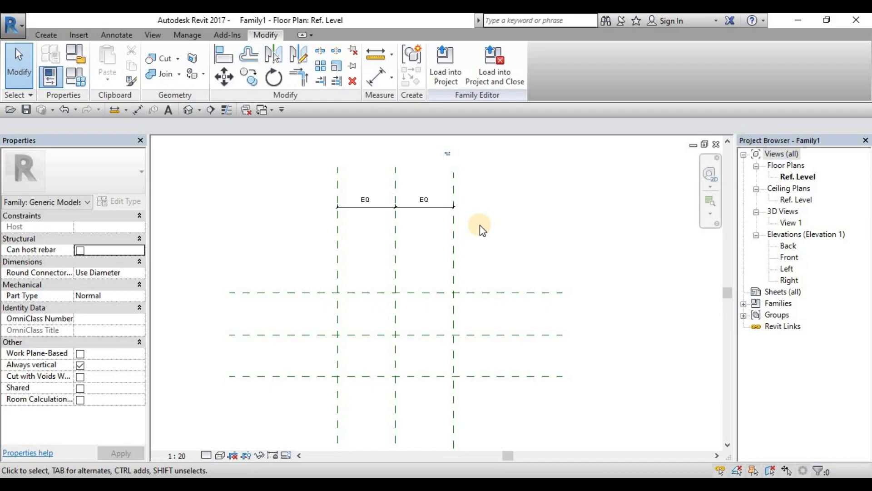
Place an overall aligned dimension from RH_Left to RH_Right above the EQ dimension chain.
{"action": "middle_click_drag", "start_coordinate": [502, 243], "coordinate": [512, 241]}
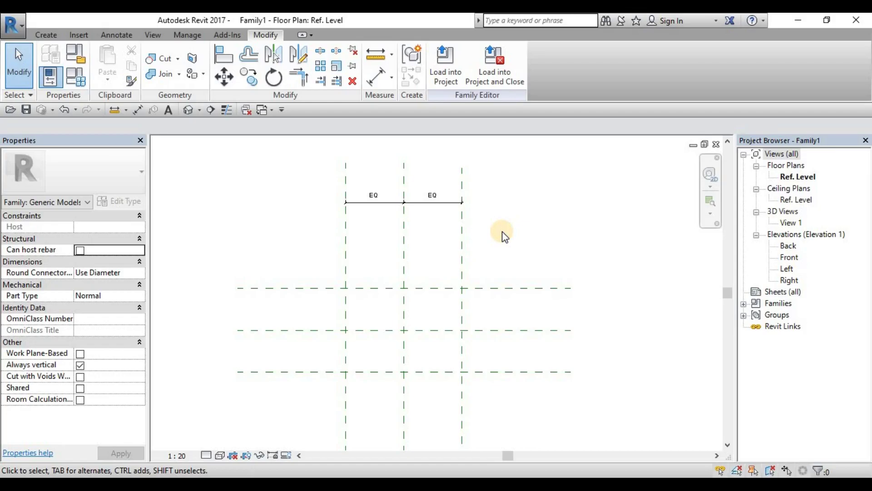
{"action": "middle_click_drag", "start_coordinate": [526, 240], "coordinate": [525, 234]}
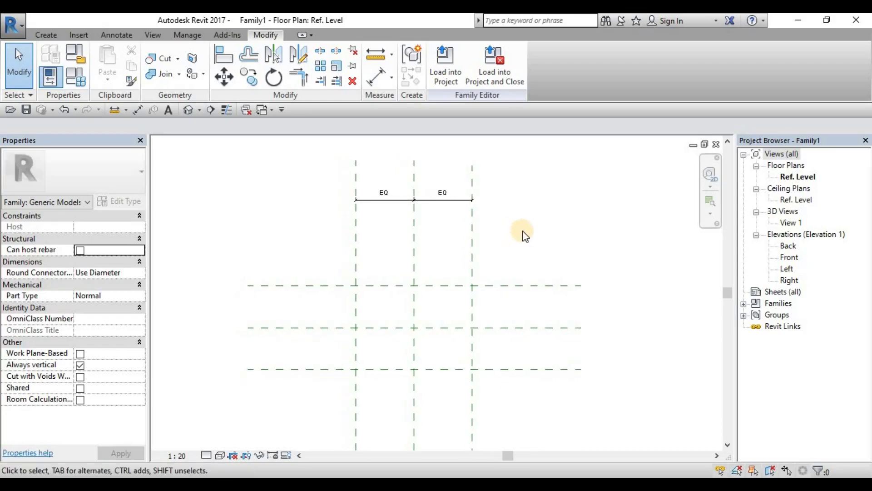
{"action": "key", "text": "d"}
{"action": "key", "text": "i"}
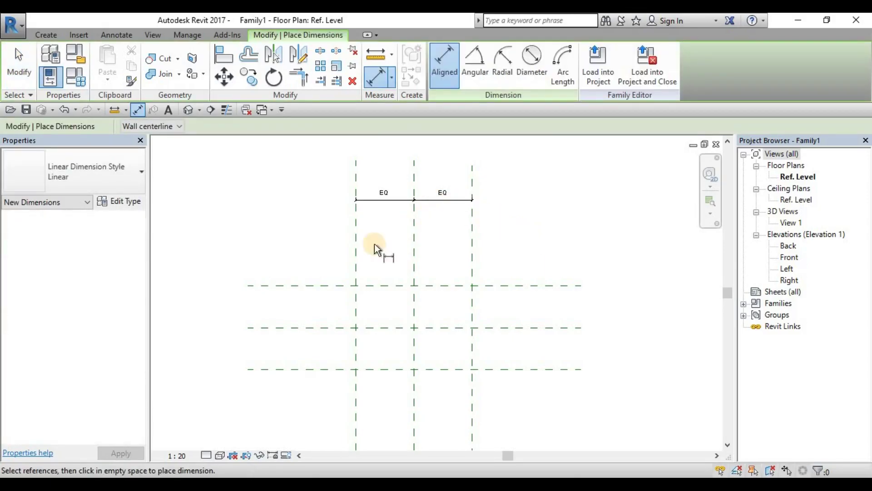
{"action": "left_click", "coordinate": [354, 236]}
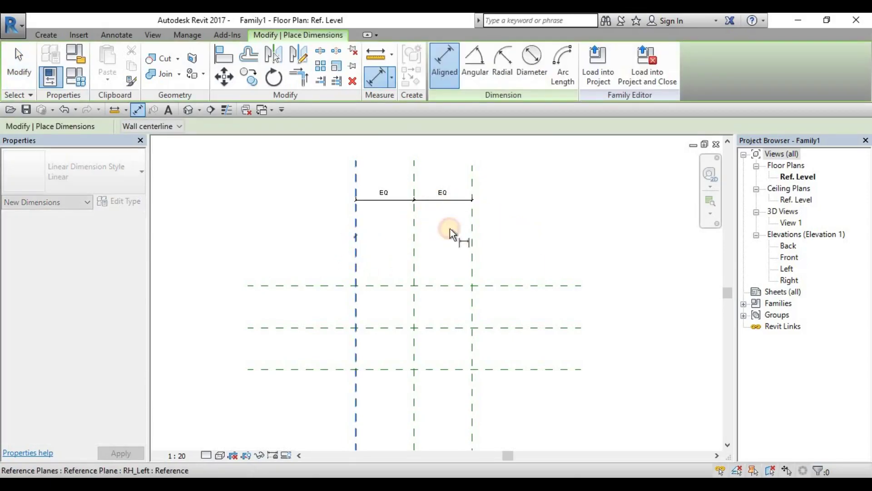
{"action": "left_click", "coordinate": [472, 235]}
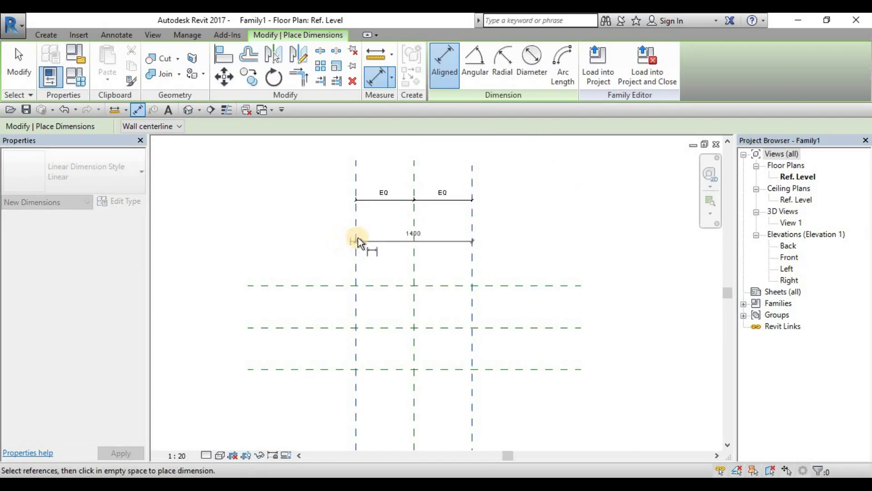
{"action": "middle_click_drag", "start_coordinate": [555, 200], "coordinate": [560, 217]}
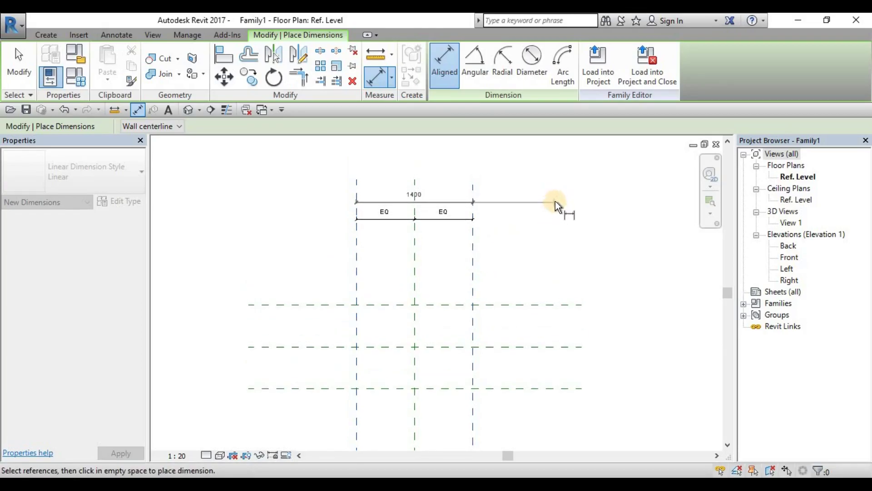
{"action": "left_click", "coordinate": [556, 201]}
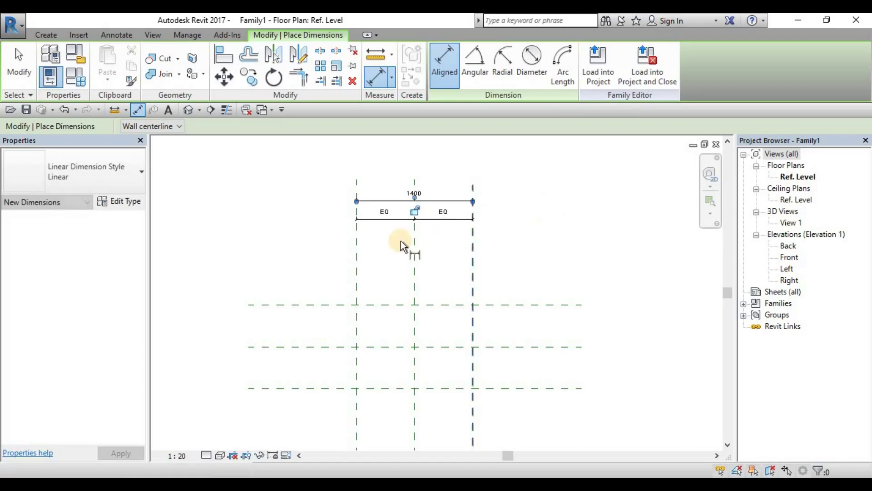
Dimension the three horizontal reference planes as one chain near their left ends and make its segments equal with EQ.
{"action": "middle_click_drag", "start_coordinate": [514, 242], "coordinate": [510, 224]}
{"action": "middle_click_drag", "start_coordinate": [416, 237], "coordinate": [400, 269]}
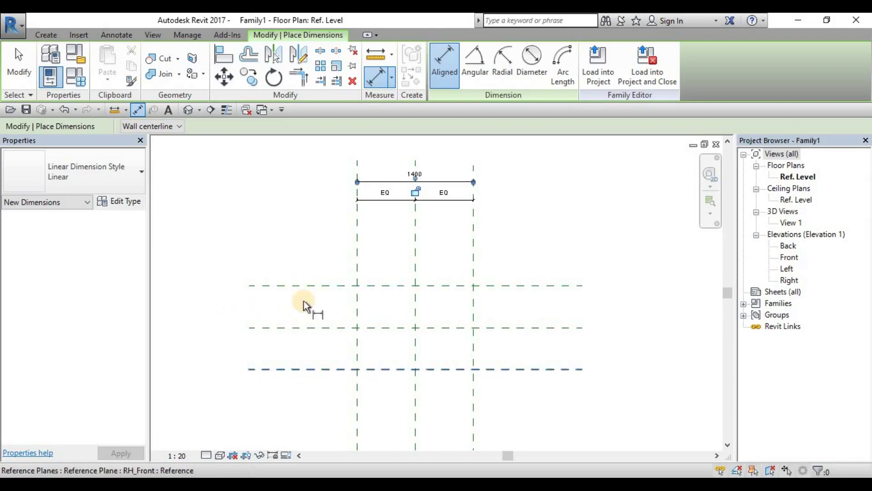
{"action": "mouse_move", "coordinate": [304, 253]}
{"action": "middle_mouse_down"}
{"action": "mouse_move", "coordinate": [309, 234]}
{"action": "mouse_move", "coordinate": [299, 228]}
{"action": "middle_mouse_up"}
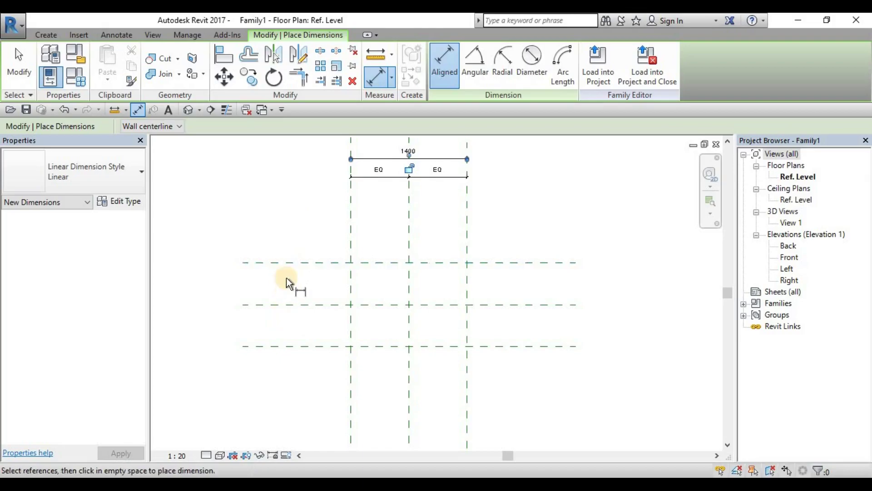
{"action": "left_click", "coordinate": [293, 262]}
{"action": "left_click", "coordinate": [294, 304]}
{"action": "left_click", "coordinate": [284, 345]}
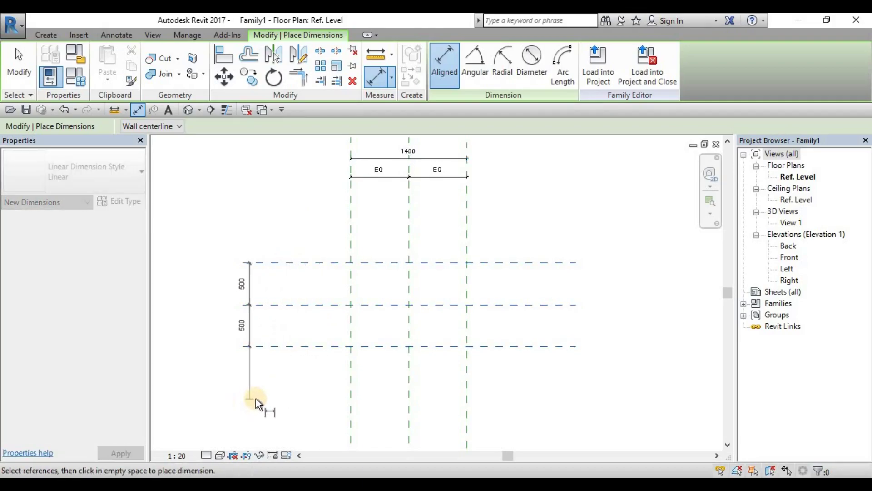
{"action": "left_click", "coordinate": [266, 397]}
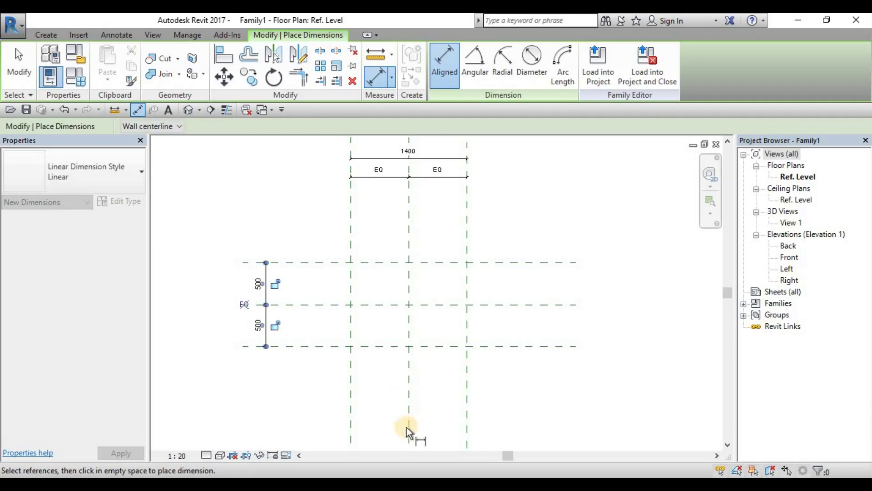
{"action": "left_click", "coordinate": [243, 305]}
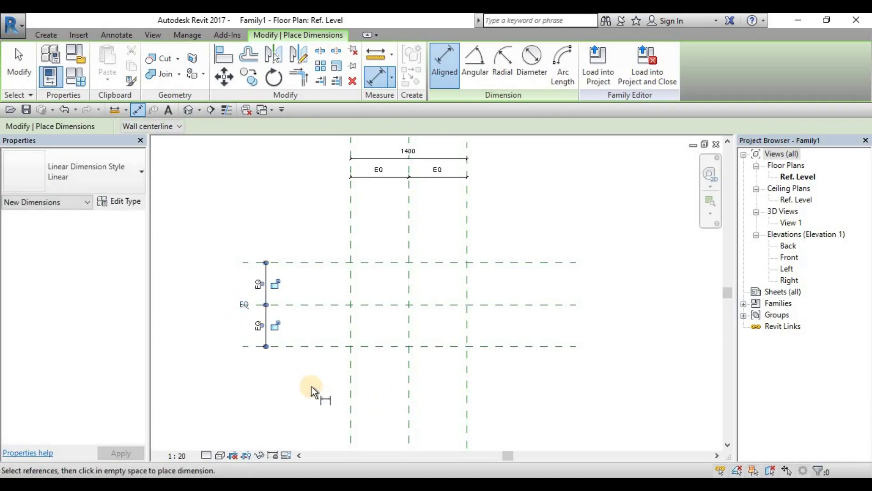
Place an overall aligned dimension between RH_Front and RH_Back outside the EQ chain and end dimensioning.
{"action": "left_click", "coordinate": [298, 347]}
{"action": "left_click", "coordinate": [305, 265]}
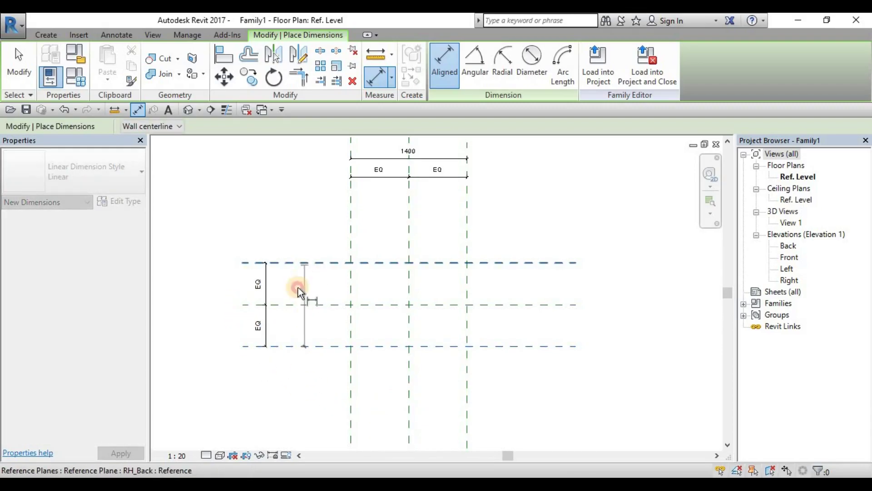
{"action": "left_click", "coordinate": [244, 403]}
{"action": "key", "text": "Escape"}
{"action": "key", "text": "Escape"}
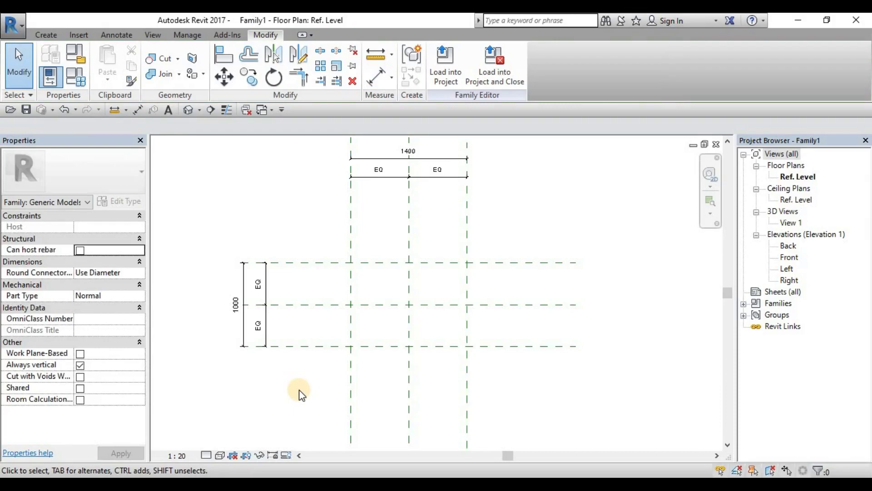
Start a new label parameter for the overall RH_Left to RH_Right dimension and place its dialog clear of the dimensions.
{"action": "middle_click_drag", "start_coordinate": [372, 235], "coordinate": [377, 237]}
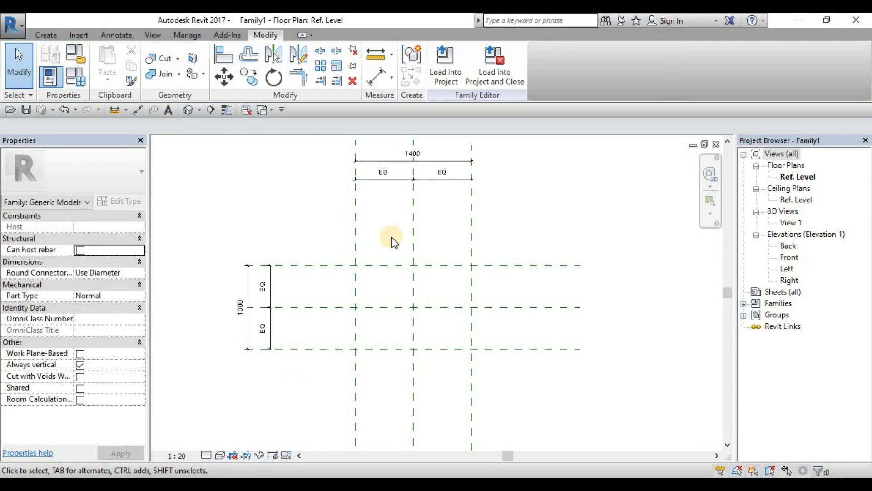
{"action": "middle_click_drag", "start_coordinate": [405, 250], "coordinate": [410, 252]}
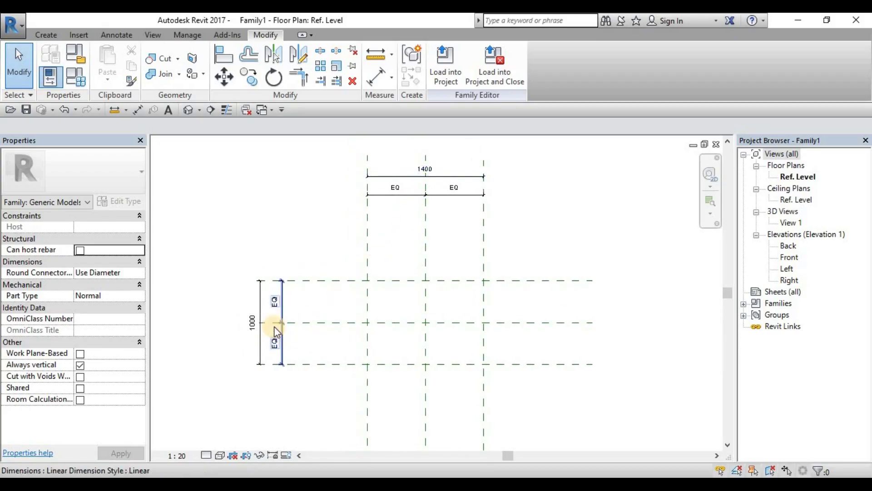
{"action": "left_click", "coordinate": [414, 175]}
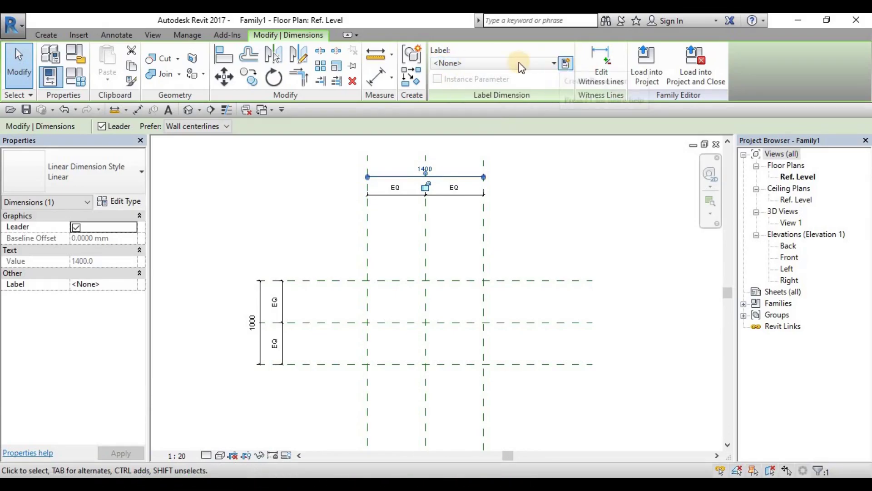
{"action": "left_click", "coordinate": [570, 67]}
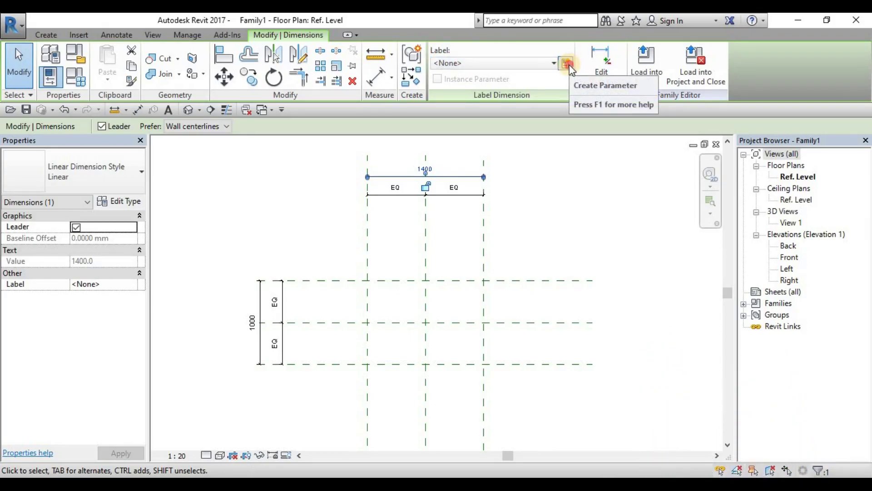
{"action": "left_click_drag", "start_coordinate": [482, 89], "coordinate": [517, 62]}
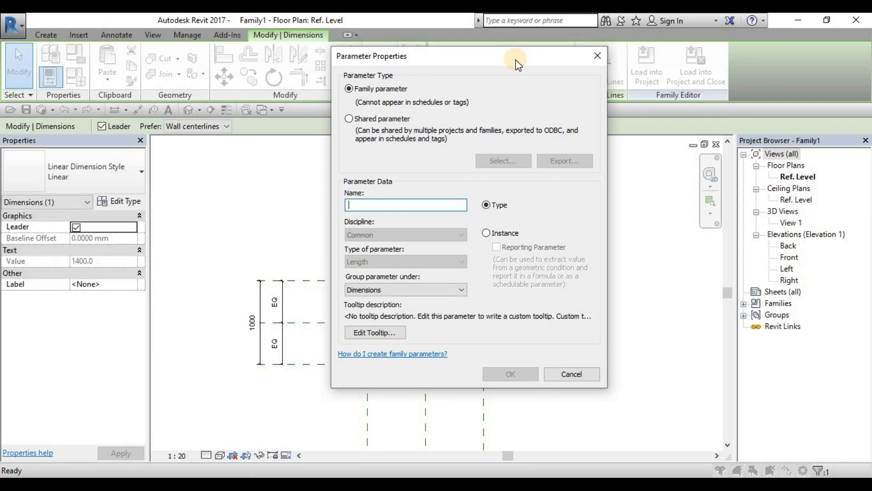
{"action": "left_click_drag", "start_coordinate": [516, 59], "coordinate": [568, 71]}
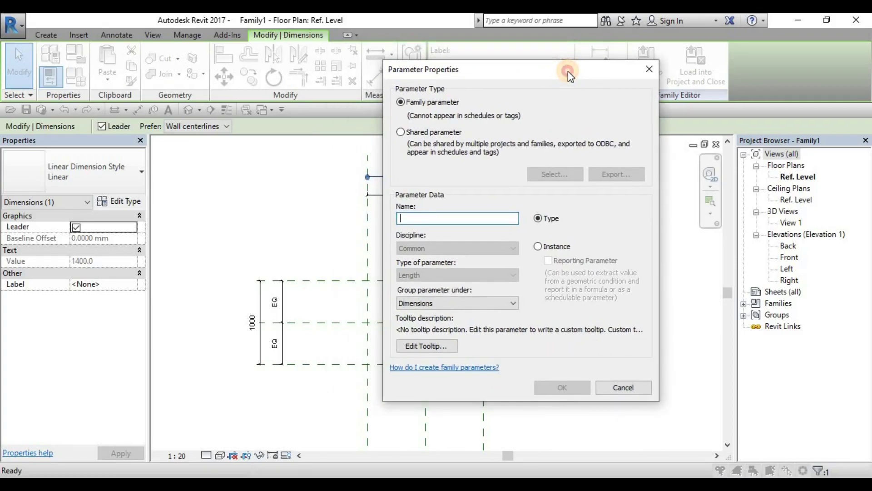
{"action": "left_click_drag", "start_coordinate": [549, 71], "coordinate": [569, 73]}
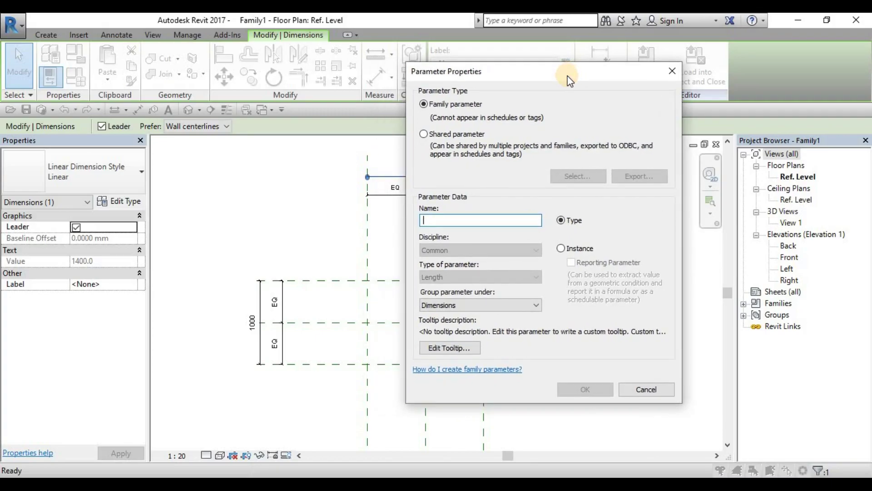
{"action": "left_click_drag", "start_coordinate": [549, 77], "coordinate": [652, 80]}
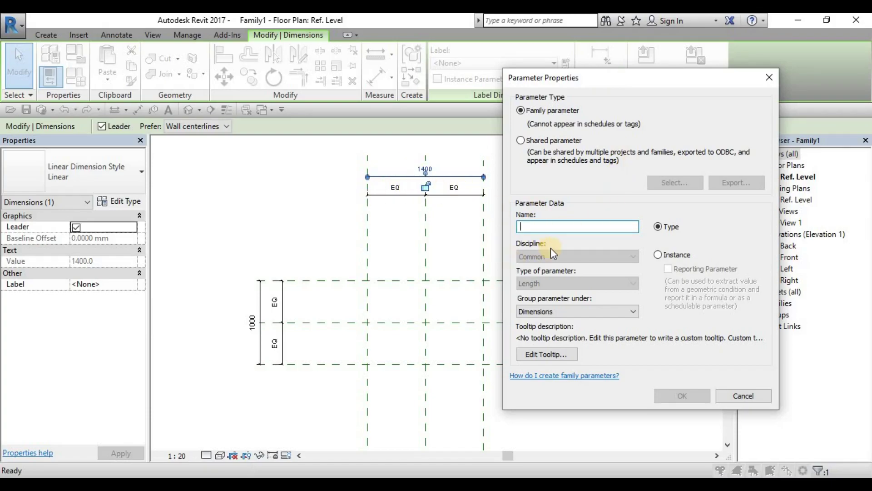
Name the family parameter RH_Width as a type parameter grouped under Dimensions, and apply it to the overall horizontal dimension.
{"action": "left_click", "coordinate": [548, 224]}
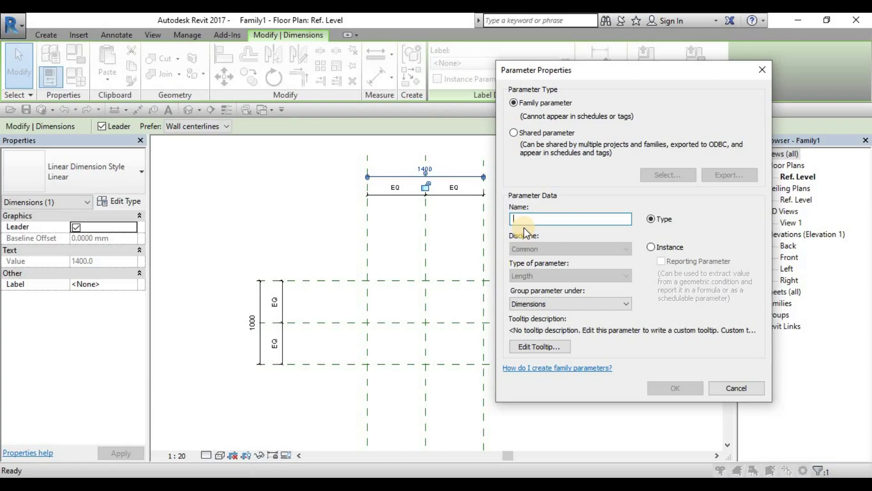
{"action": "type", "text": "Width"}
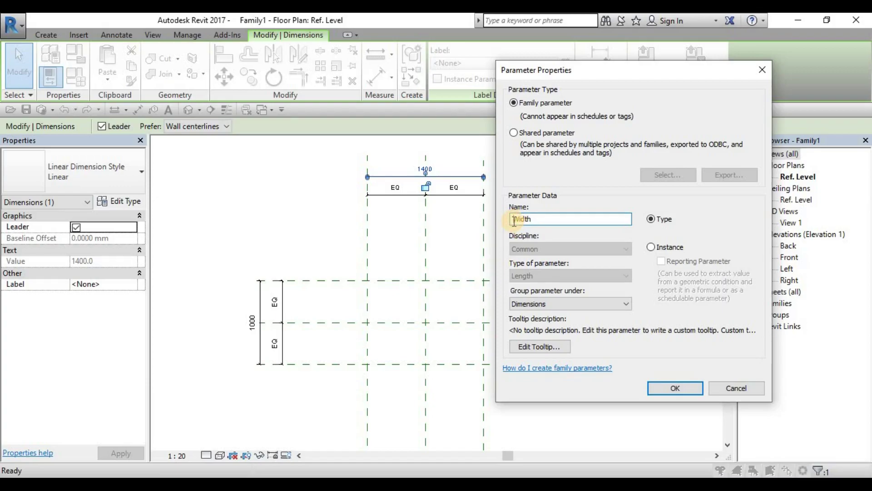
{"action": "left_click", "coordinate": [513, 220]}
{"action": "type", "text": "RH"}
{"action": "type", "text": " -"}
{"action": "key", "text": "BackSpace"}
{"action": "key", "text": "BackSpace"}
{"action": "key", "text": "BackSpace"}
{"action": "type", "text": "_"}
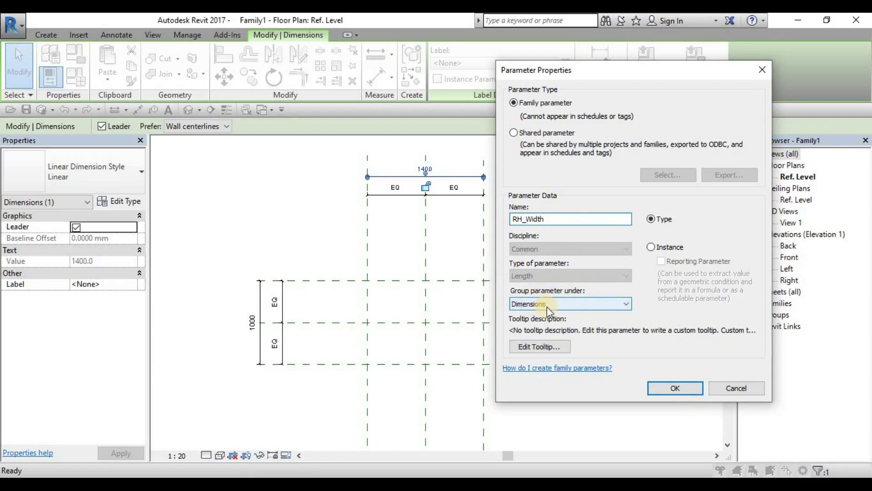
{"action": "left_click", "coordinate": [655, 219]}
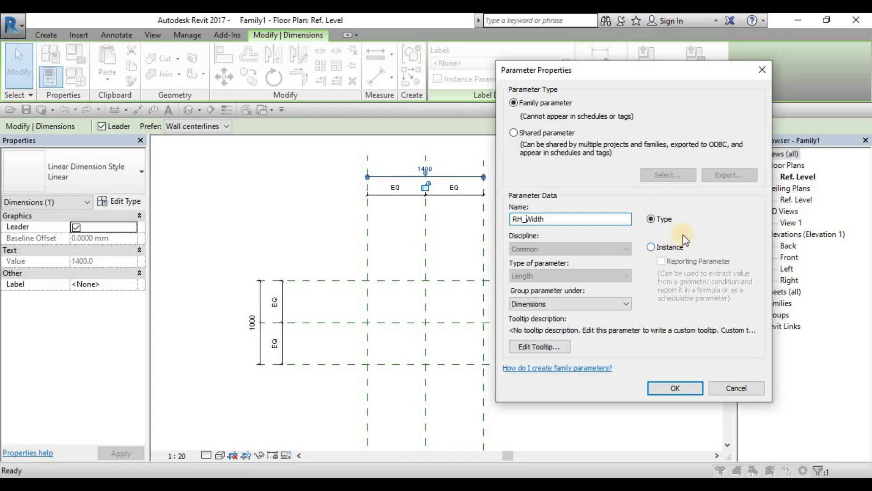
{"action": "left_click", "coordinate": [675, 389]}
{"action": "left_click", "coordinate": [585, 217]}
{"action": "middle_click_drag", "start_coordinate": [568, 204], "coordinate": [459, 163]}
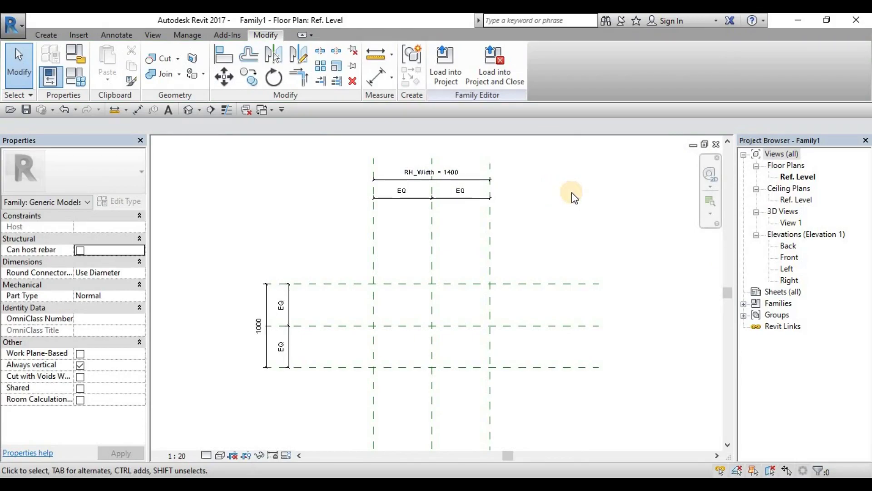
Label the overall RH_Front to RH_Back dimension with a new type parameter named RH_Depth, grouped under Dimensions.
{"action": "middle_click_drag", "start_coordinate": [488, 180], "coordinate": [481, 185]}
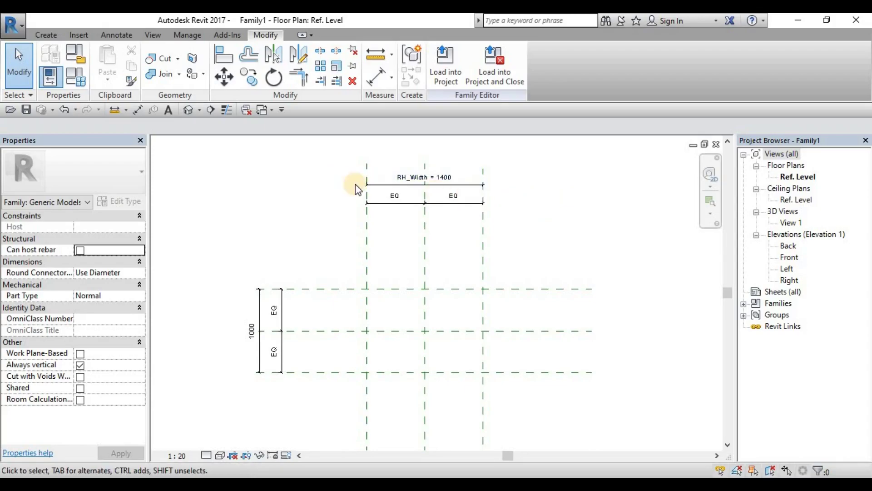
{"action": "left_click", "coordinate": [446, 186]}
{"action": "key", "text": "Escape"}
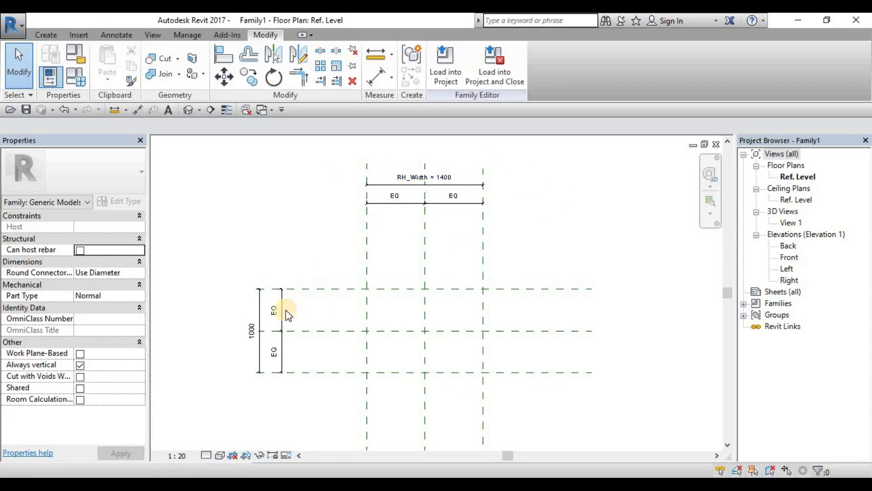
{"action": "left_click", "coordinate": [261, 318]}
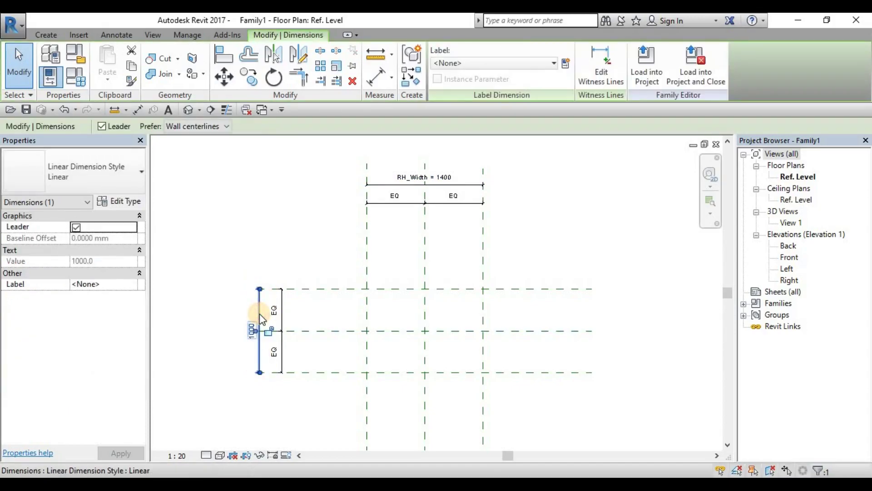
{"action": "left_click", "coordinate": [567, 63]}
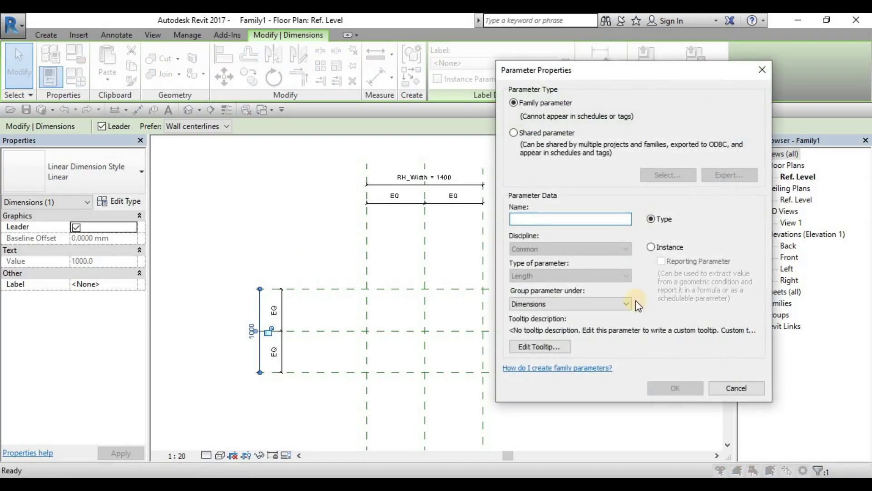
{"action": "type", "text": "R"}
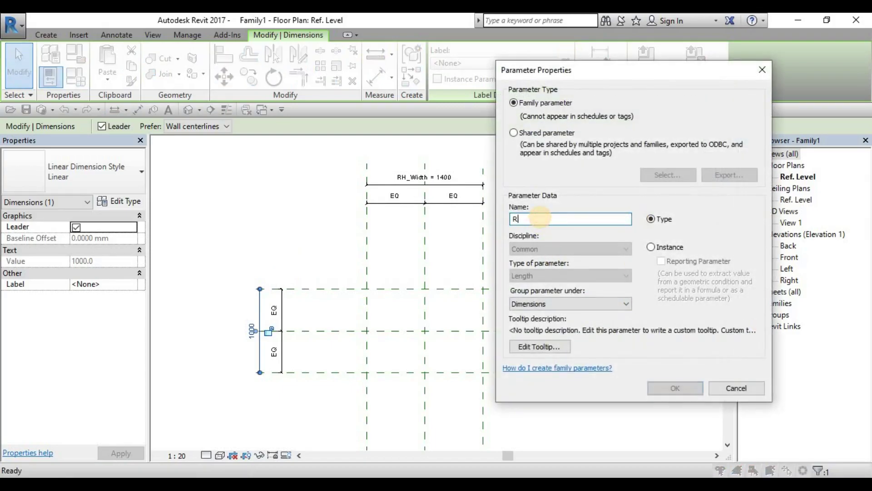
{"action": "type", "text": "H_Depth"}
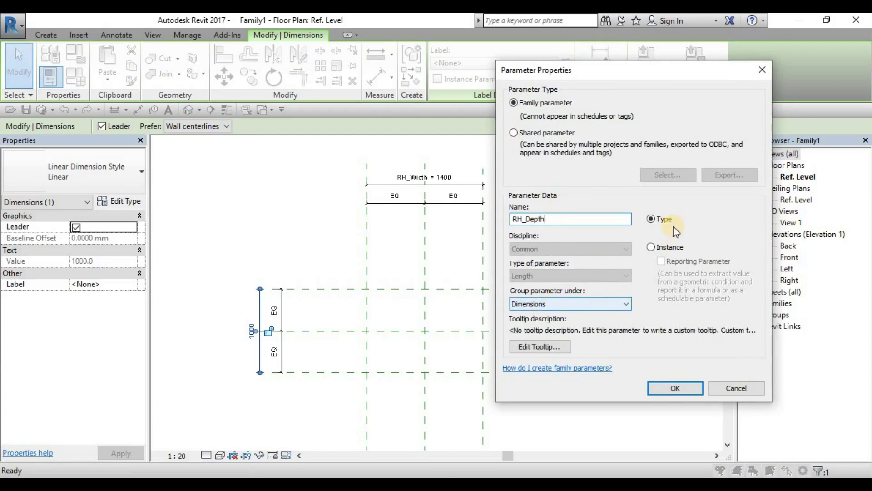
{"action": "left_click", "coordinate": [677, 386]}
{"action": "left_click", "coordinate": [284, 253]}
{"action": "middle_click_drag", "start_coordinate": [313, 253], "coordinate": [466, 182]}
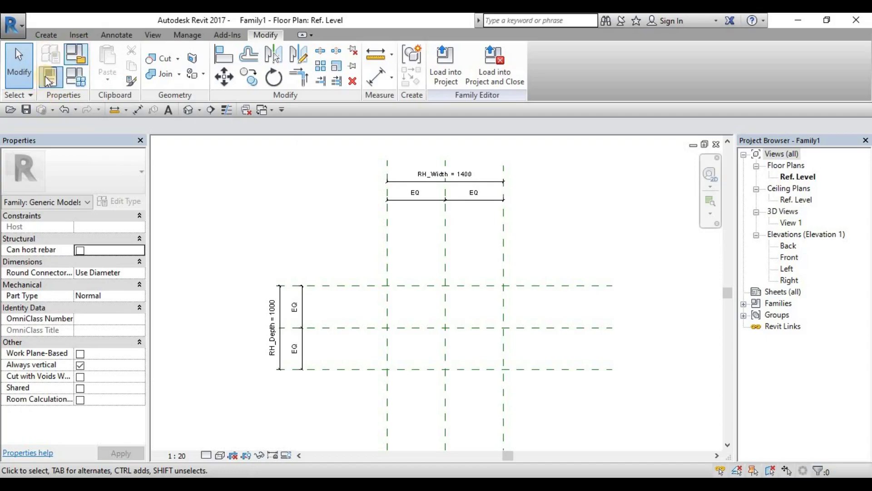
Open the Family Types settings, dismissing the save reminder, and place the dialog clear of the dimensioned reference planes.
{"action": "left_click", "coordinate": [82, 86]}
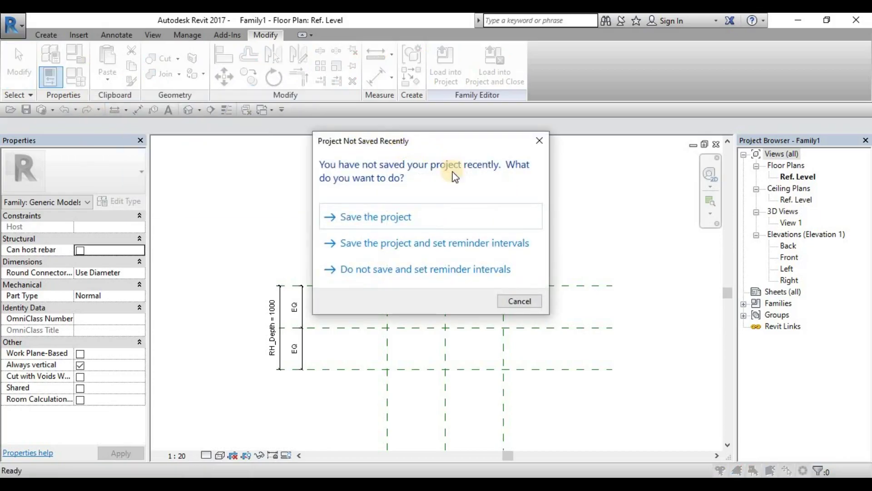
{"action": "left_click", "coordinate": [520, 303]}
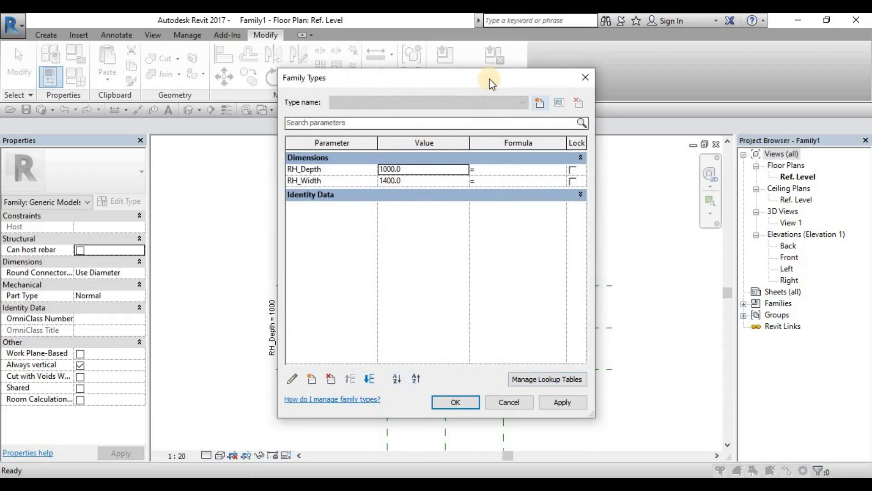
{"action": "left_click_drag", "start_coordinate": [493, 81], "coordinate": [227, 59]}
{"action": "left_click_drag", "start_coordinate": [268, 89], "coordinate": [763, 78]}
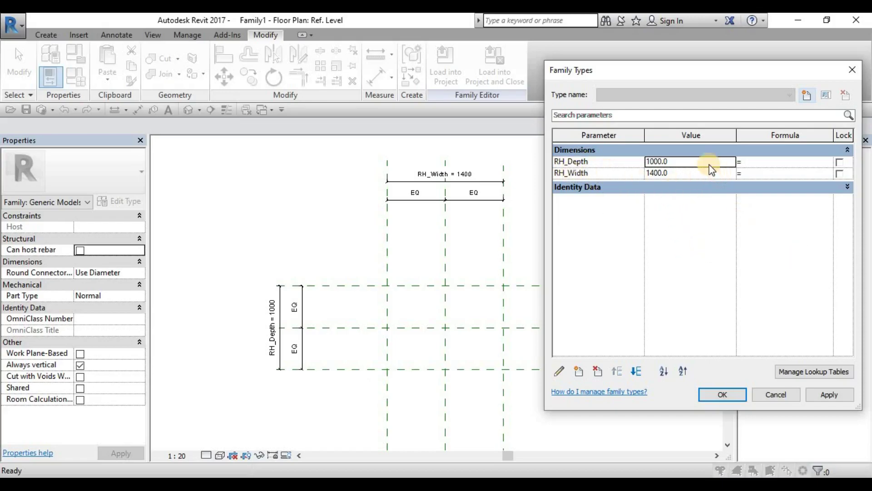
Flex RH_Depth by applying 100 and 2500, and return it to 1000.
{"action": "double_click", "coordinate": [666, 162]}
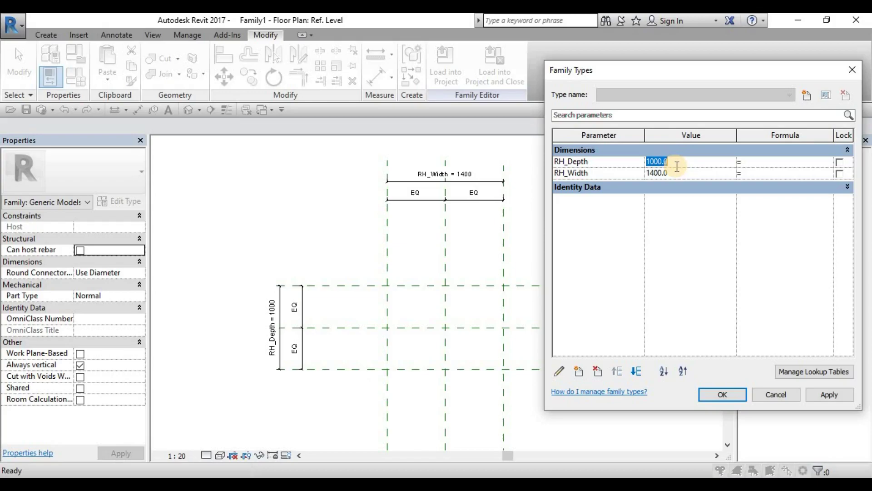
{"action": "type", "text": "100"}
{"action": "left_click", "coordinate": [830, 393]}
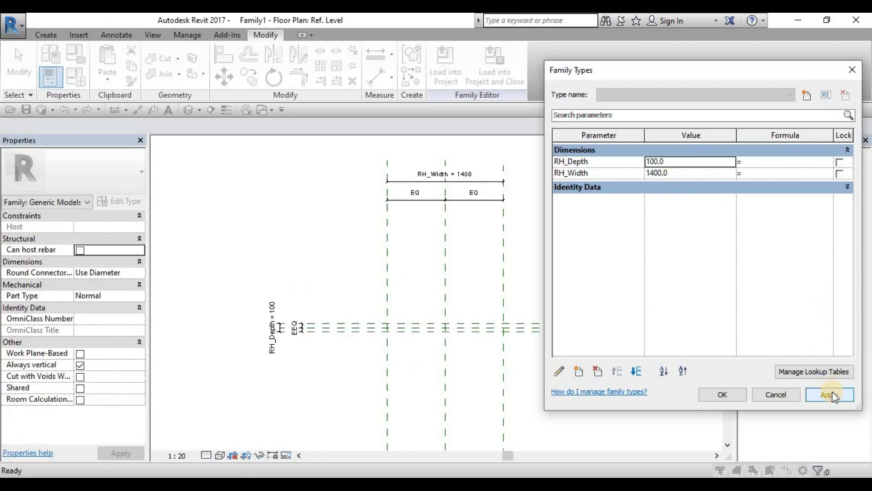
{"action": "left_click", "coordinate": [694, 166]}
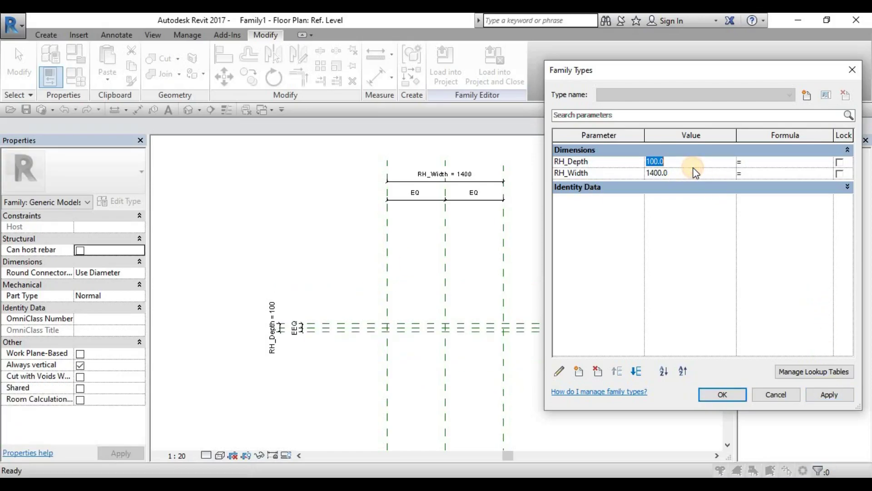
{"action": "type", "text": "2500"}
{"action": "left_click", "coordinate": [830, 393]}
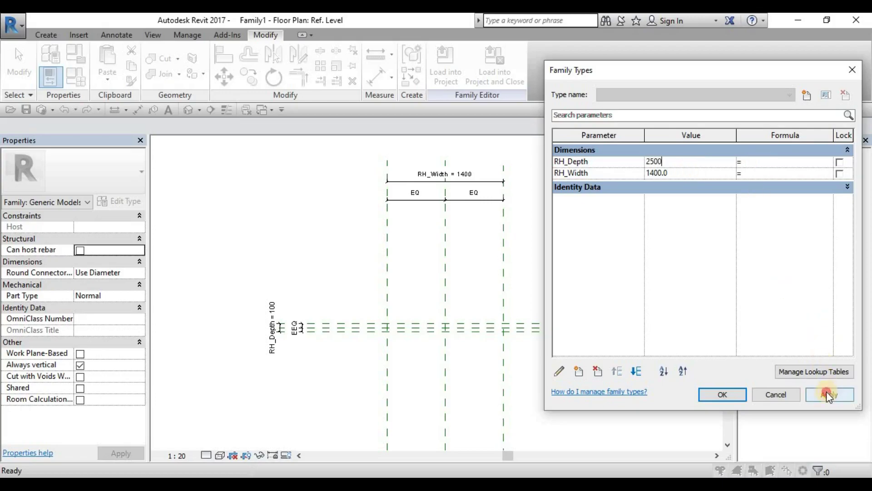
{"action": "left_click", "coordinate": [681, 165]}
{"action": "type", "text": "1000"}
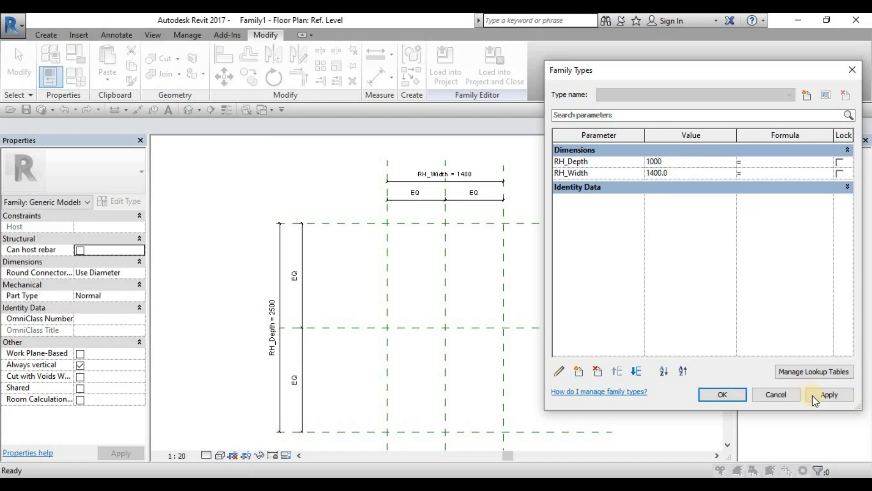
{"action": "left_click", "coordinate": [813, 398]}
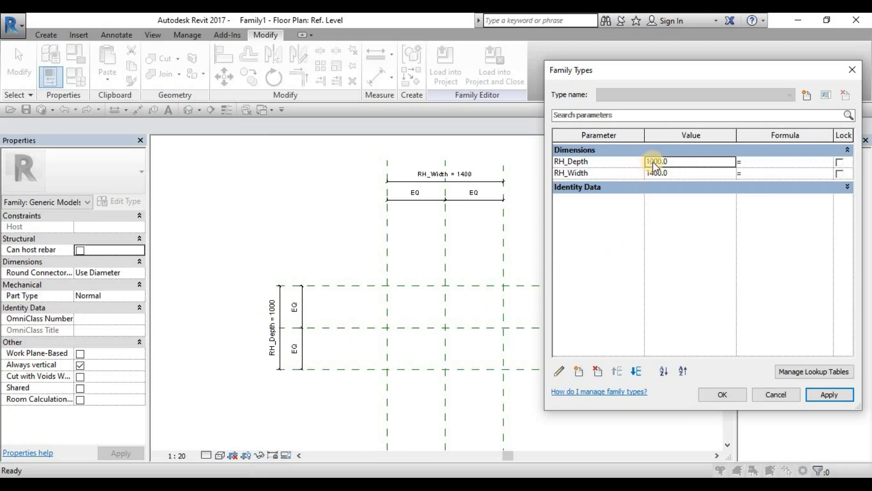
Flex the RH_Width parameter by applying the values 100 and 2500 in turn.
{"action": "left_click", "coordinate": [684, 171]}
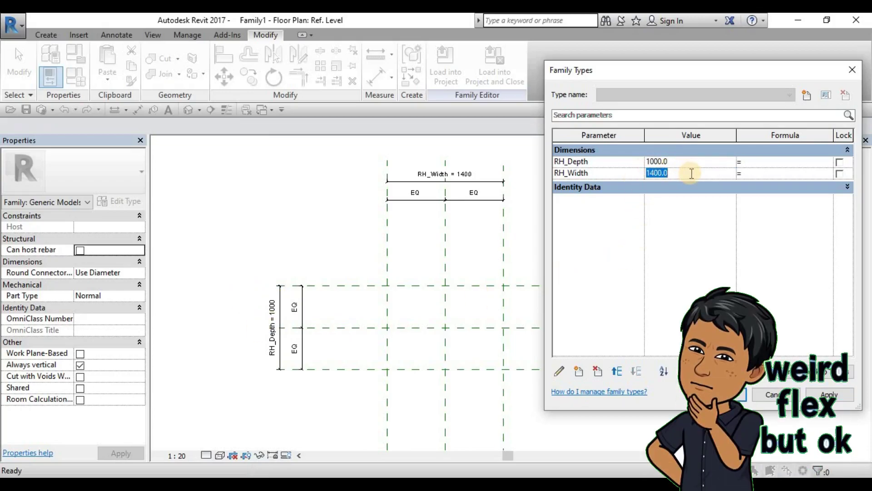
{"action": "type", "text": "100"}
{"action": "left_click", "coordinate": [841, 393]}
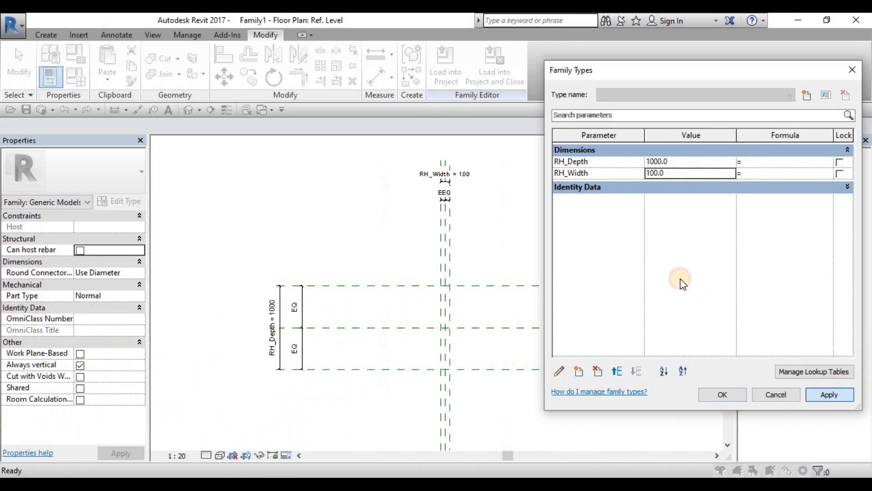
{"action": "left_click", "coordinate": [677, 173]}
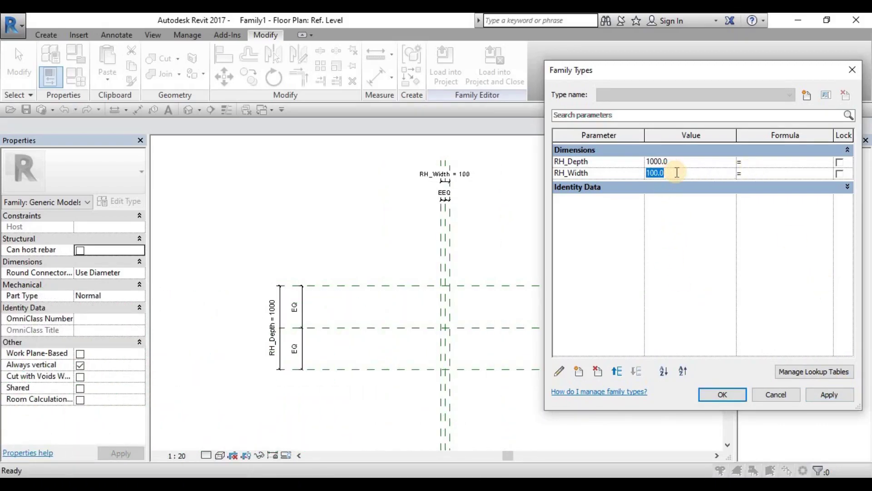
{"action": "type", "text": "2500"}
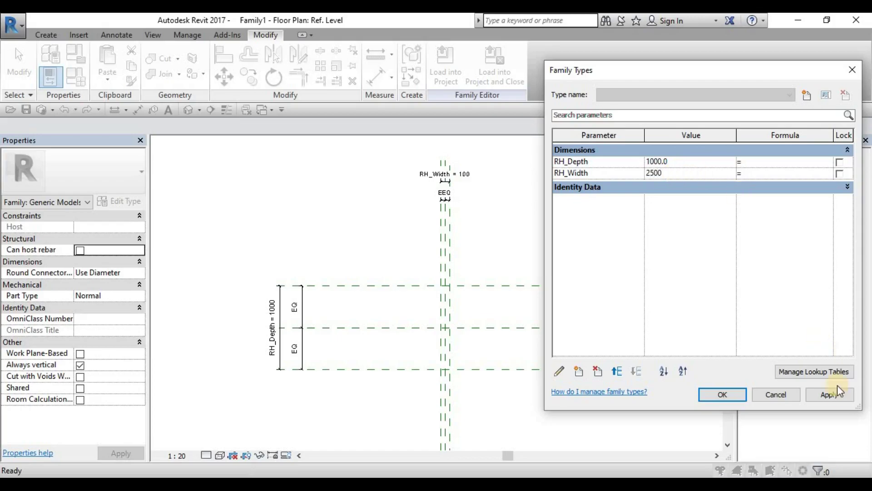
{"action": "left_click", "coordinate": [832, 395]}
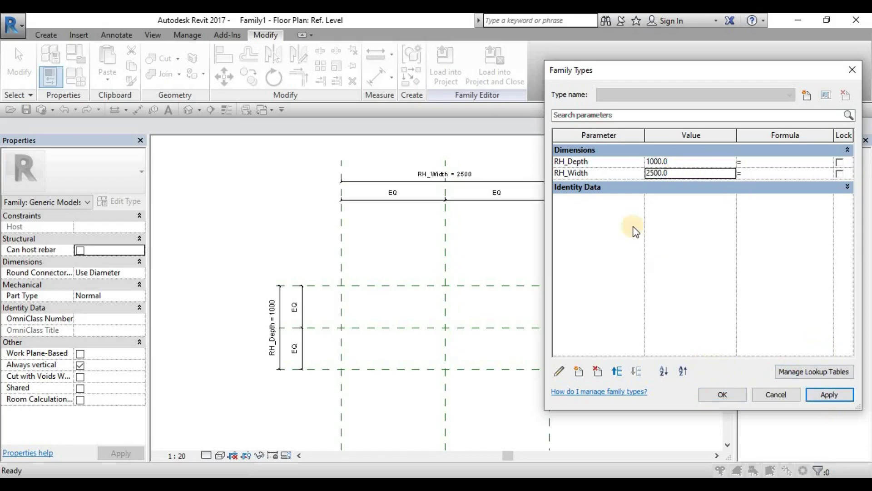
Set the RH_Width parameter to 1500 and close the Family Types settings.
{"action": "left_click", "coordinate": [675, 173]}
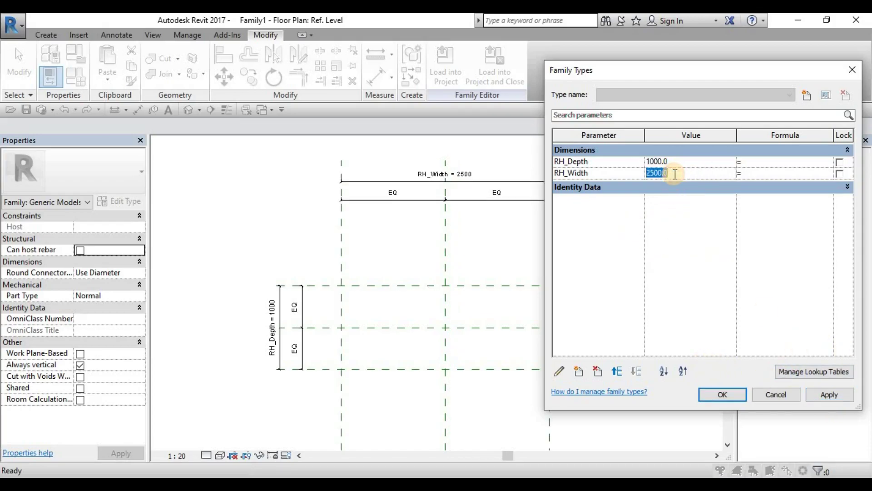
{"action": "type", "text": "1500"}
{"action": "left_click", "coordinate": [834, 394]}
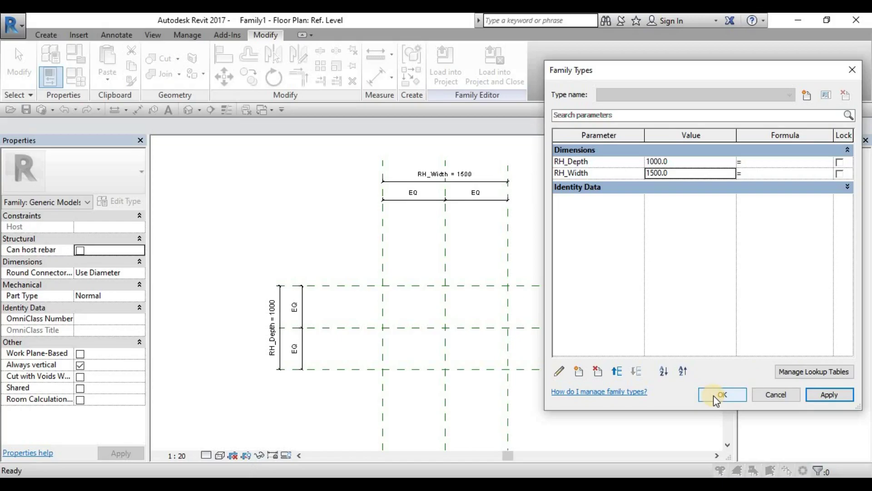
{"action": "left_click", "coordinate": [732, 397]}
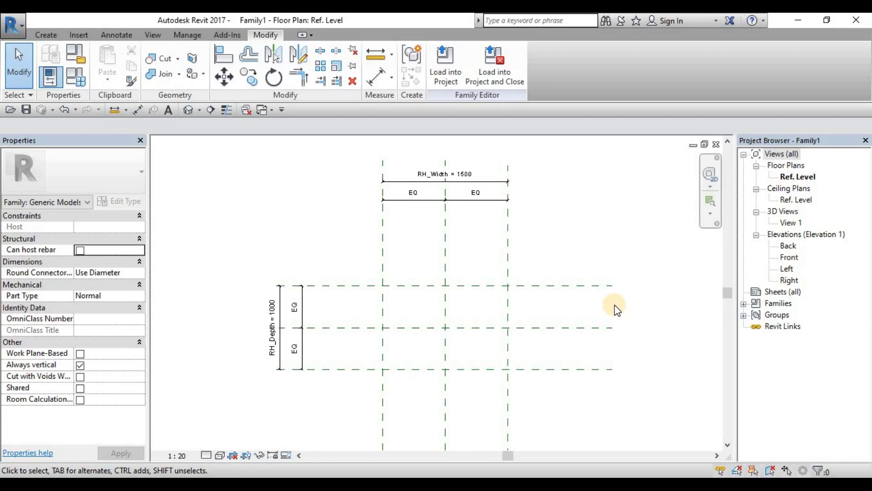
Open the Front elevation view and fit all of its reference planes in the view.
{"action": "double_click", "coordinate": [791, 257]}
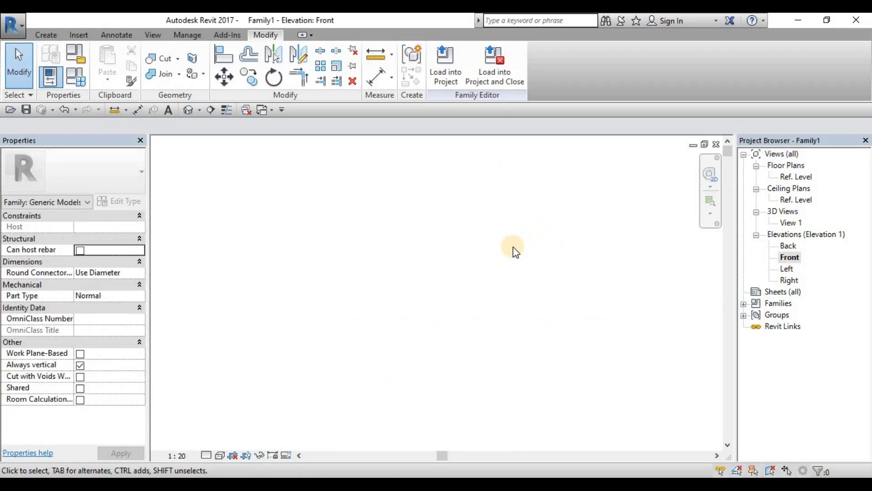
{"action": "key", "text": "z"}
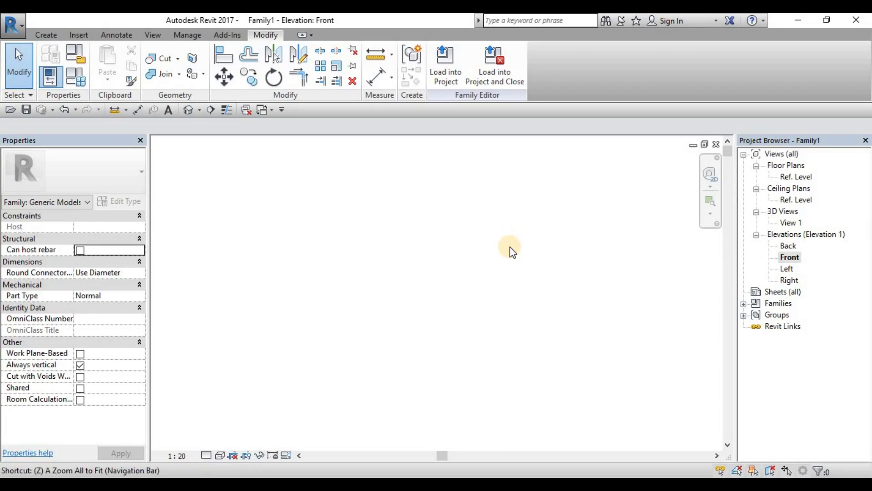
{"action": "key", "text": "a"}
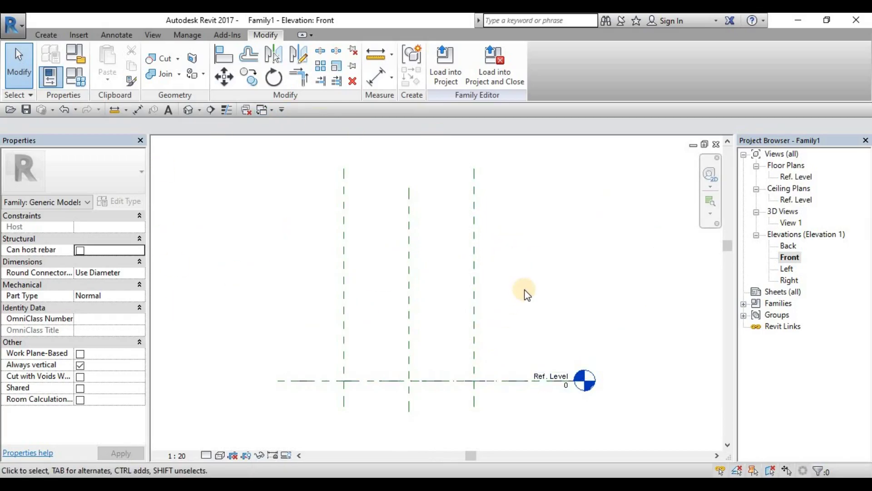
{"action": "middle_click_drag", "start_coordinate": [526, 295], "coordinate": [526, 301]}
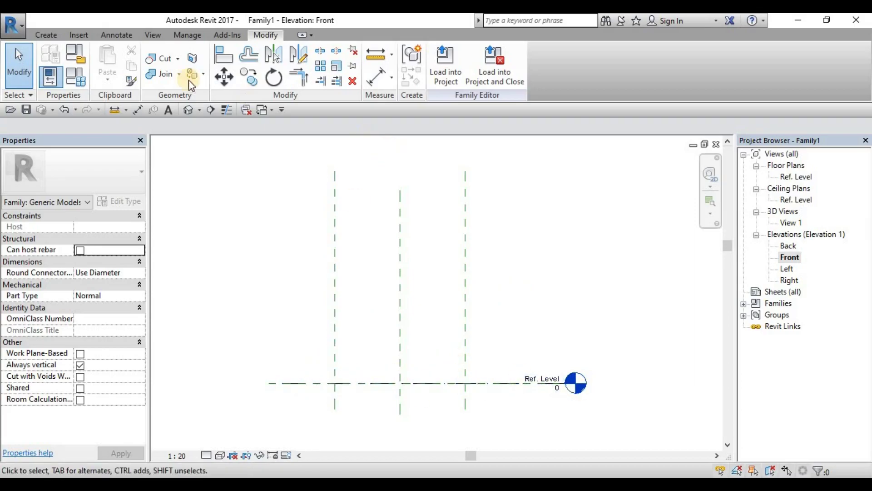
Create a horizontal reference plane offset 2000 above the Ref. Level line using the pick-lines option.
{"action": "left_click", "coordinate": [46, 35]}
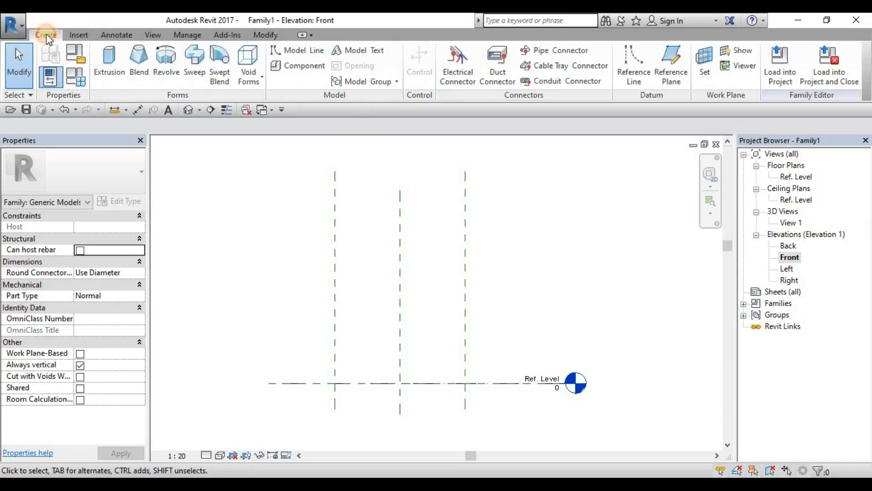
{"action": "left_click", "coordinate": [672, 66]}
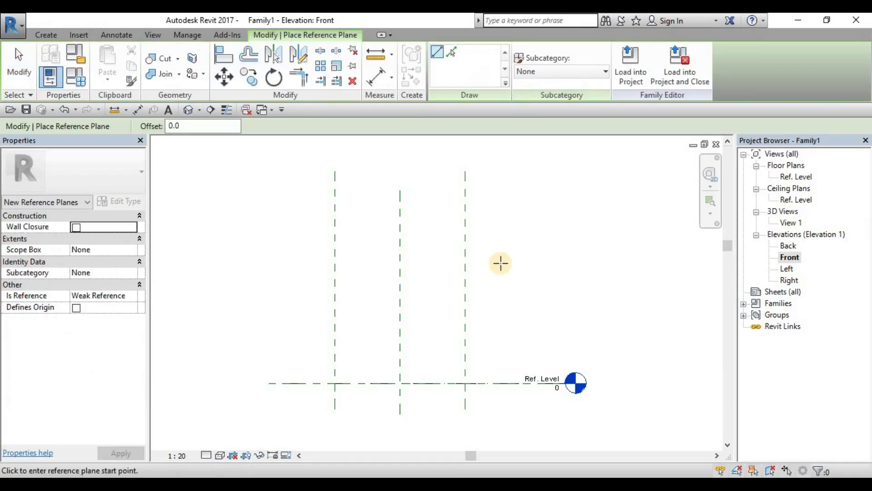
{"action": "left_click", "coordinate": [453, 52]}
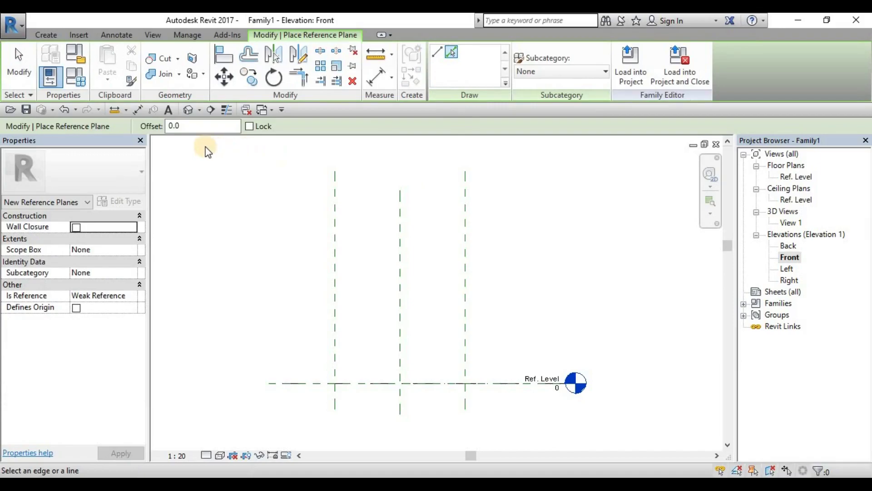
{"action": "double_click", "coordinate": [201, 127]}
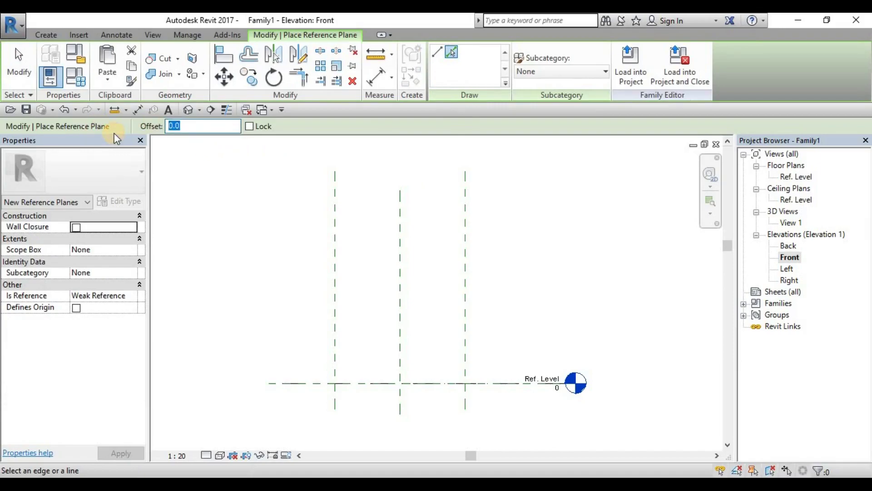
{"action": "type", "text": "2000.0"}
{"action": "left_click", "coordinate": [424, 384]}
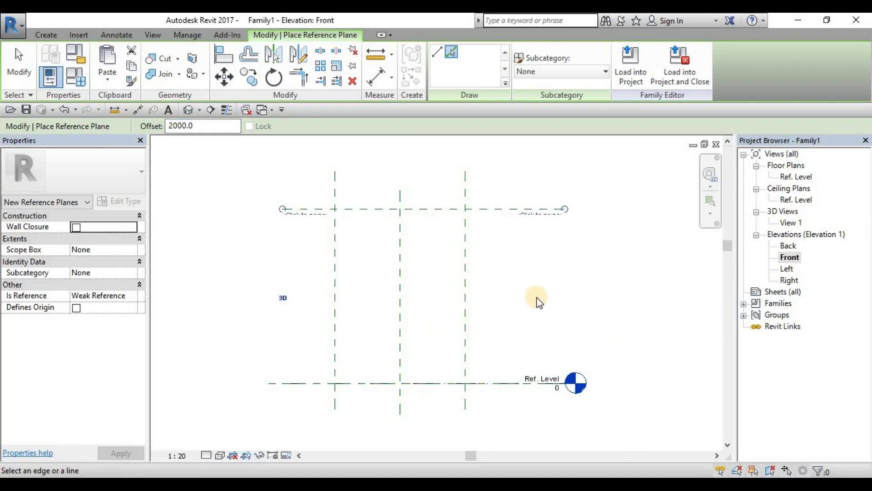
{"action": "middle_click_drag", "start_coordinate": [536, 298], "coordinate": [524, 276]}
{"action": "key", "text": "Escape"}
{"action": "key", "text": "Escape"}
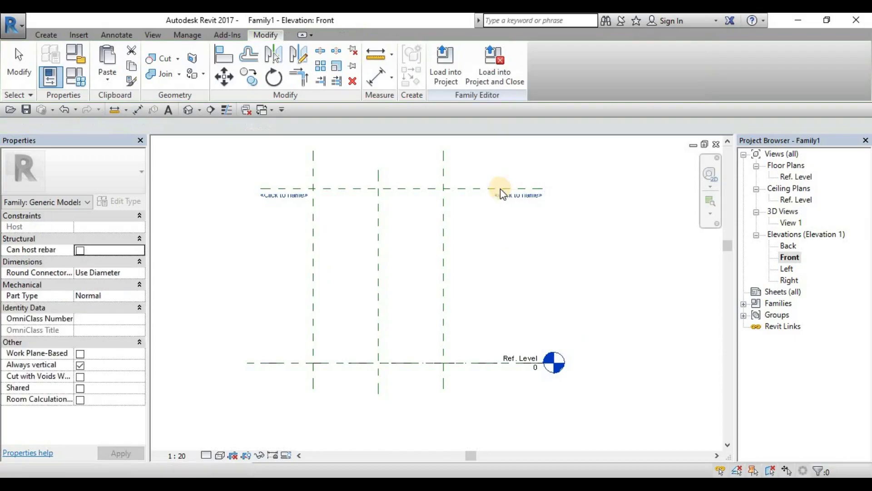
Name the upper horizontal reference plane Top.
{"action": "left_click", "coordinate": [517, 197]}
{"action": "left_click", "coordinate": [520, 196]}
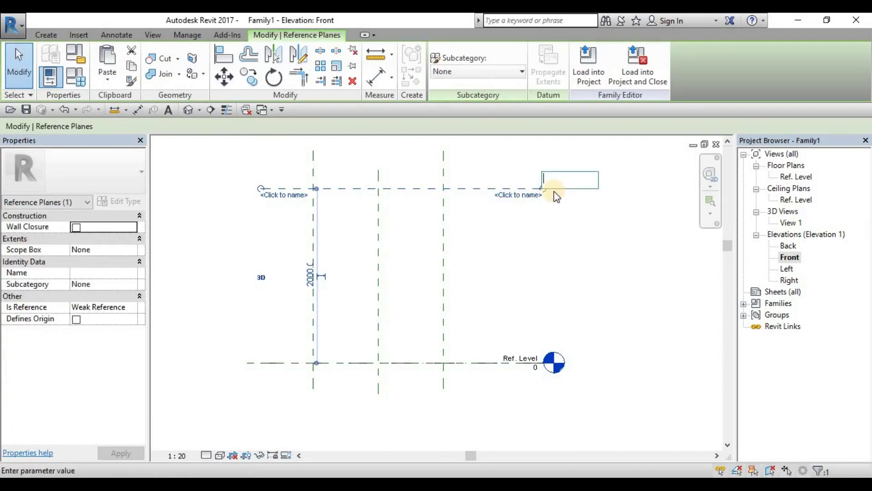
{"action": "type", "text": "Top"}
{"action": "key", "text": "Return"}
{"action": "left_click", "coordinate": [550, 228]}
{"action": "middle_click_drag", "start_coordinate": [549, 225], "coordinate": [500, 237]}
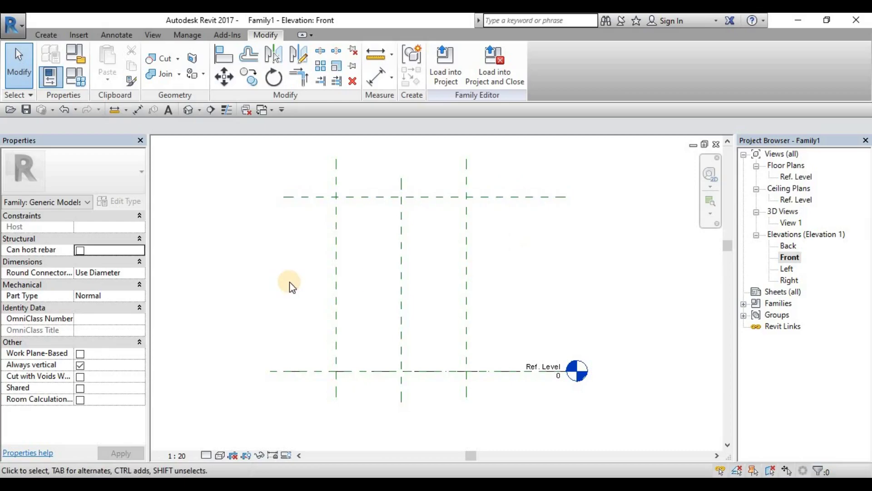
Add an aligned dimension from the upper reference plane to the reference plane coinciding with Ref. Level, placed left of the vertical planes.
{"action": "key", "text": "d"}
{"action": "key", "text": "i"}
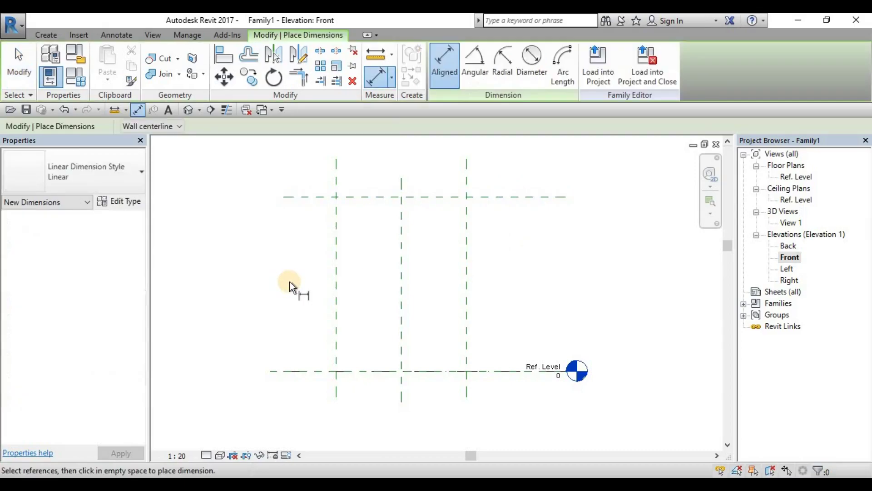
{"action": "left_click", "coordinate": [315, 196]}
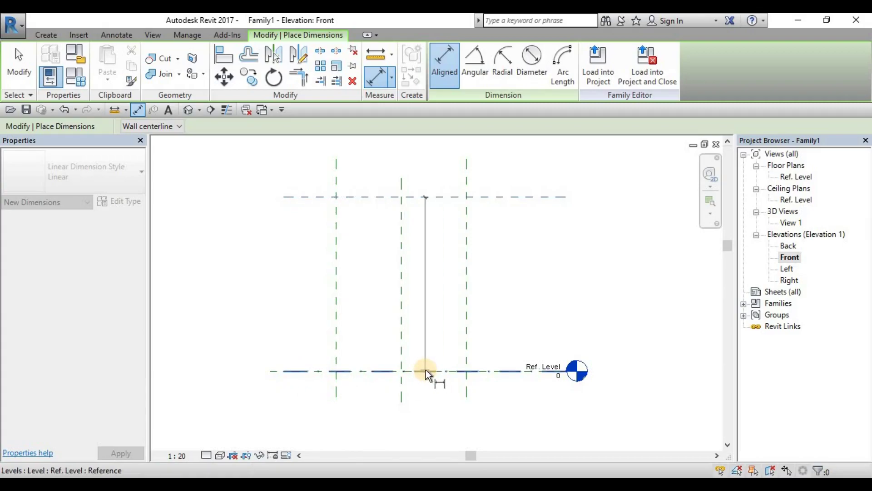
{"action": "key", "text": "Tab"}
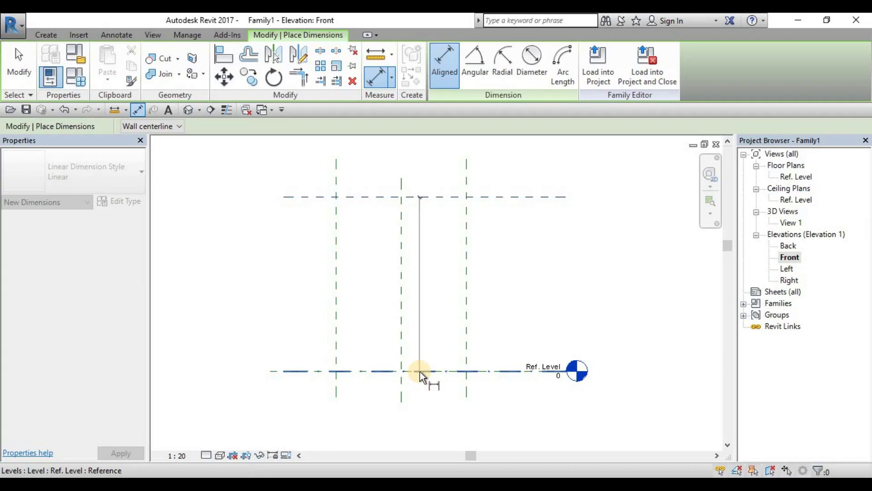
{"action": "key", "text": "Tab"}
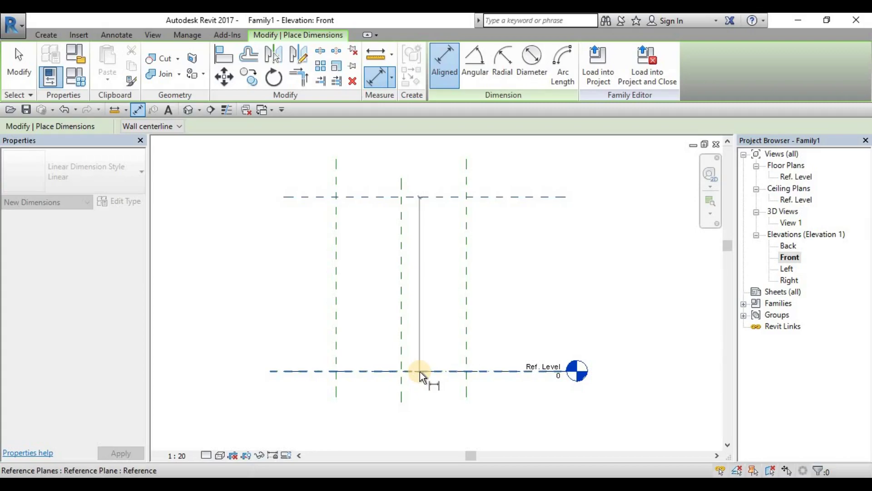
{"action": "left_click", "coordinate": [420, 371]}
{"action": "left_click", "coordinate": [245, 299]}
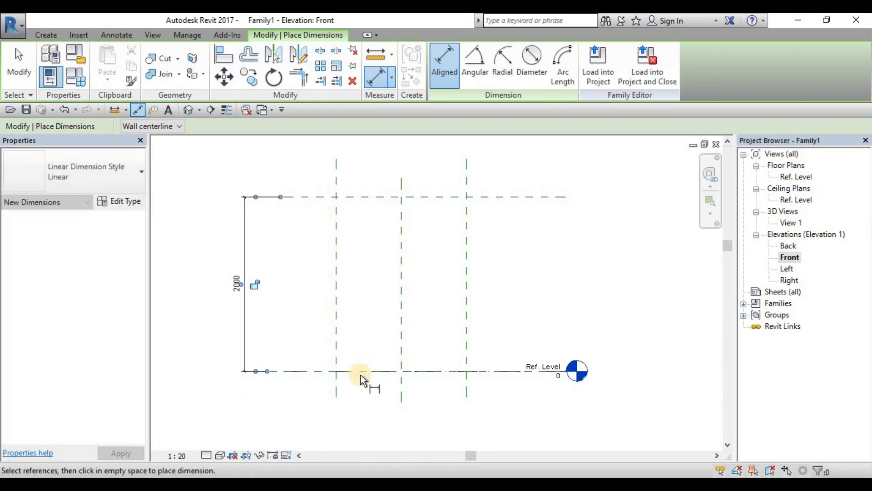
{"action": "key", "text": "Escape"}
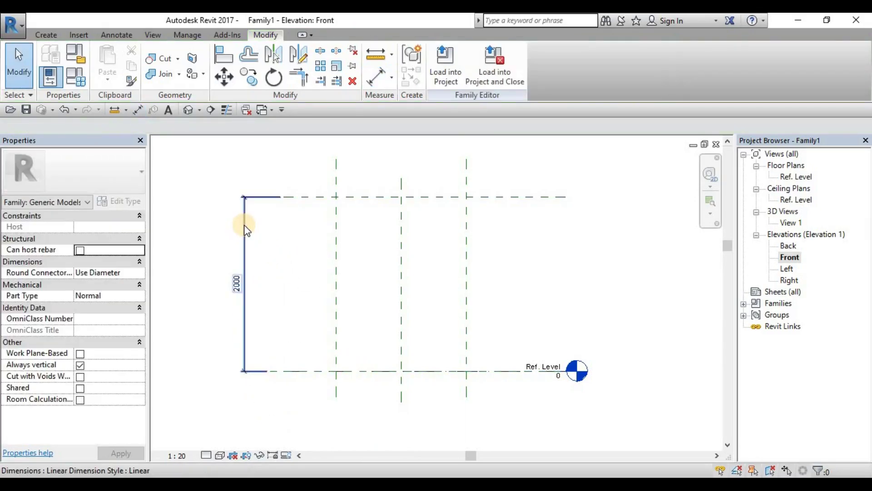
Label the vertical dimension with a new type family parameter named RH_Height, grouped under Dimensions.
{"action": "left_click", "coordinate": [244, 227]}
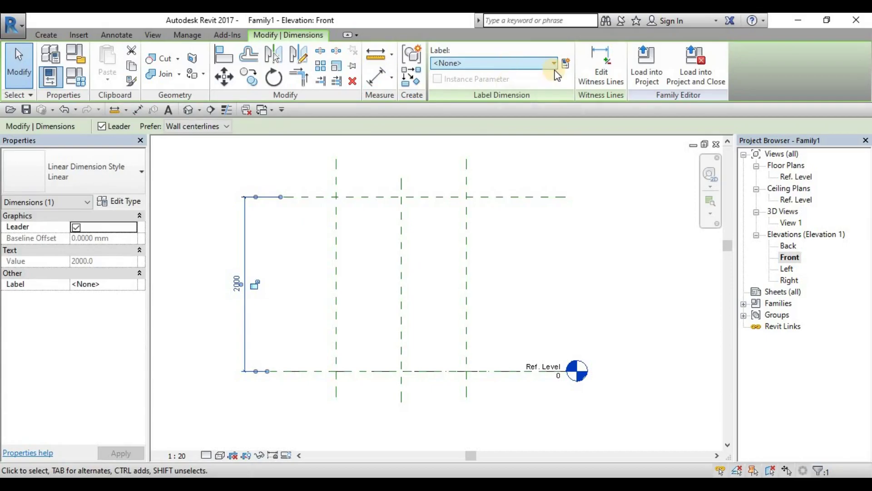
{"action": "left_click", "coordinate": [567, 64]}
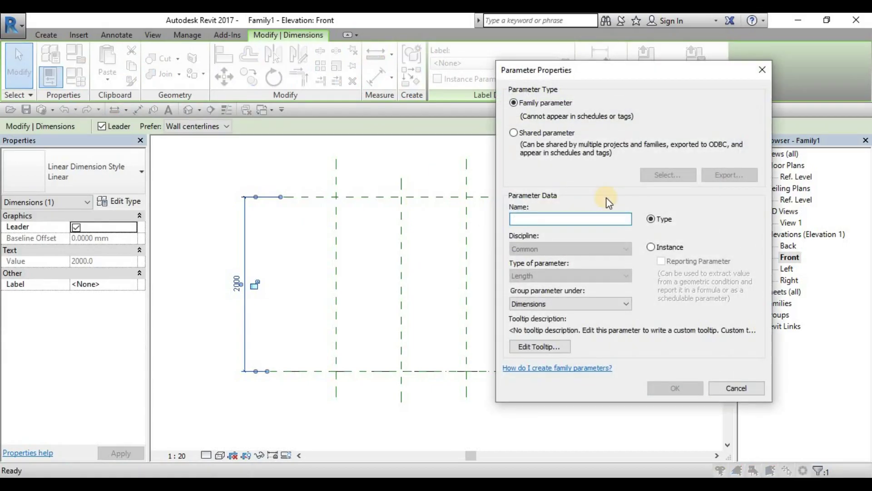
{"action": "type", "text": "RH"}
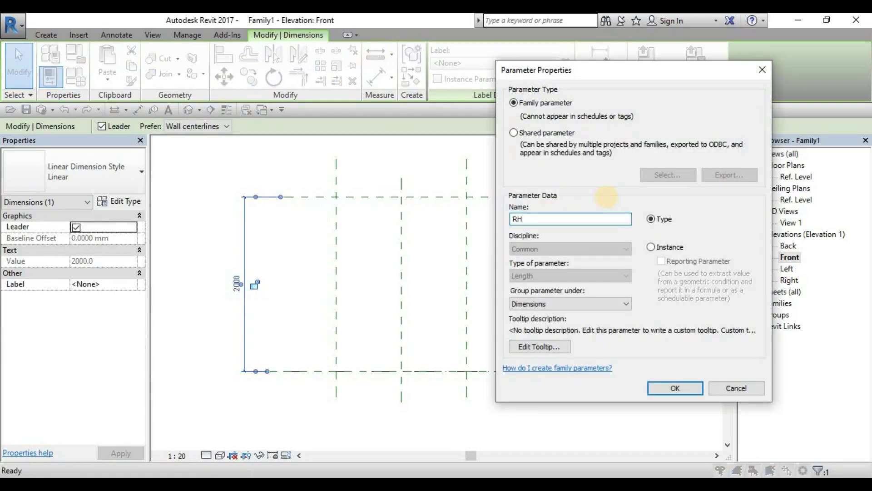
{"action": "type", "text": "_Height"}
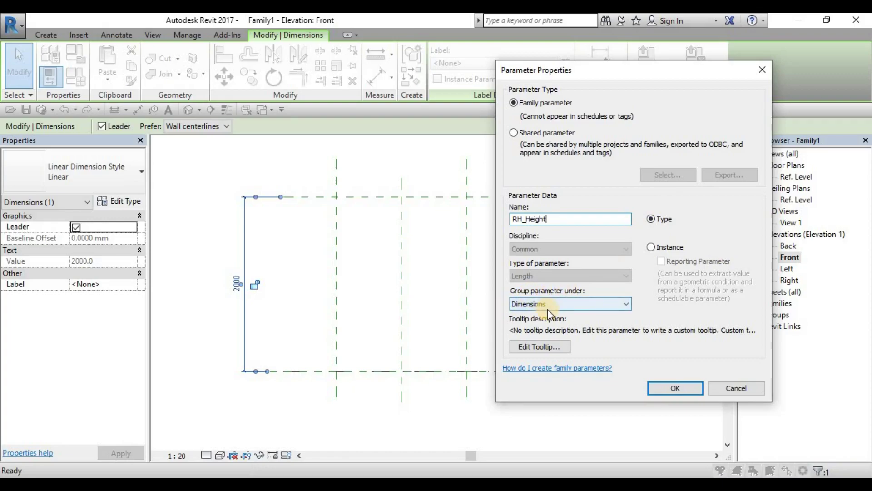
{"action": "left_click", "coordinate": [676, 388]}
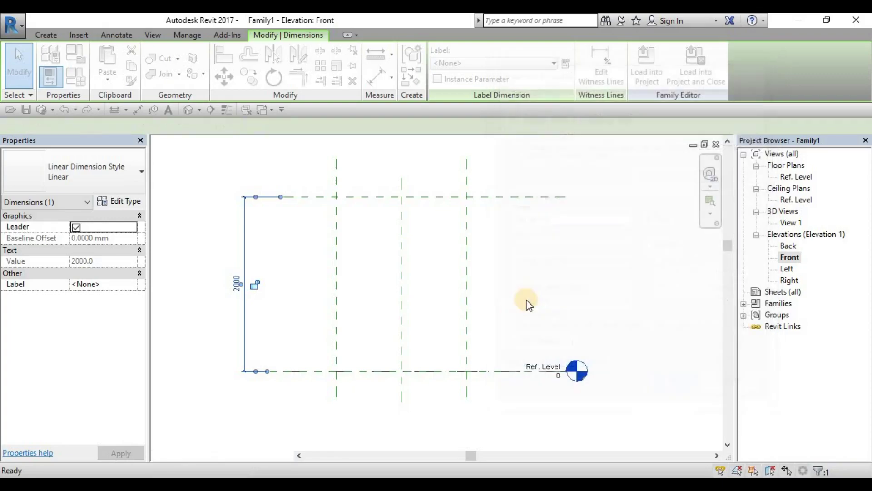
{"action": "left_click", "coordinate": [548, 283]}
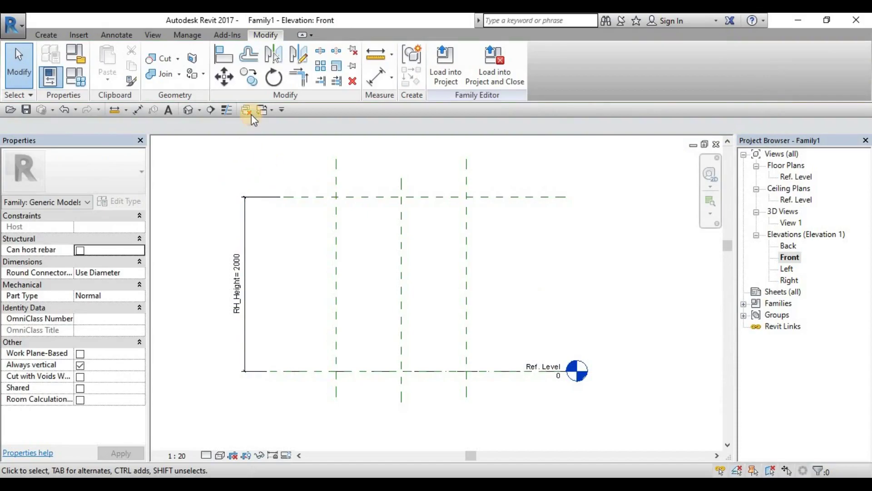
{"action": "left_click", "coordinate": [77, 78]}
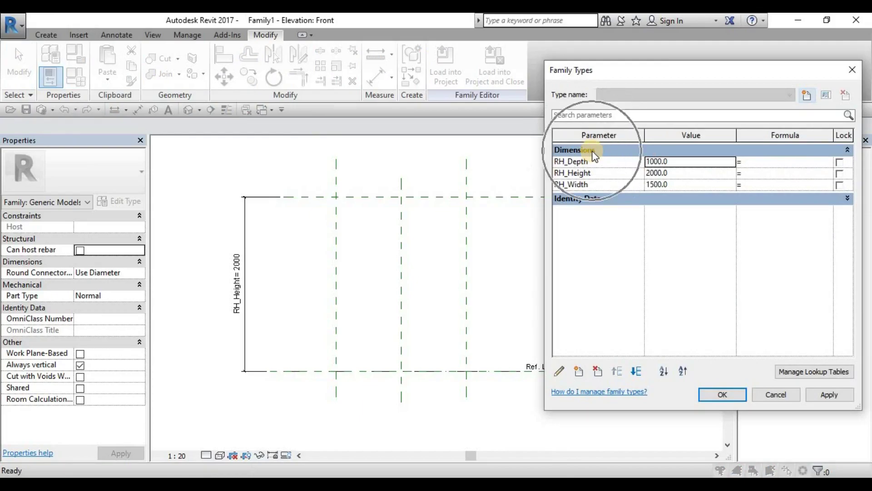
{"action": "left_click_drag", "start_coordinate": [604, 162], "coordinate": [610, 186]}
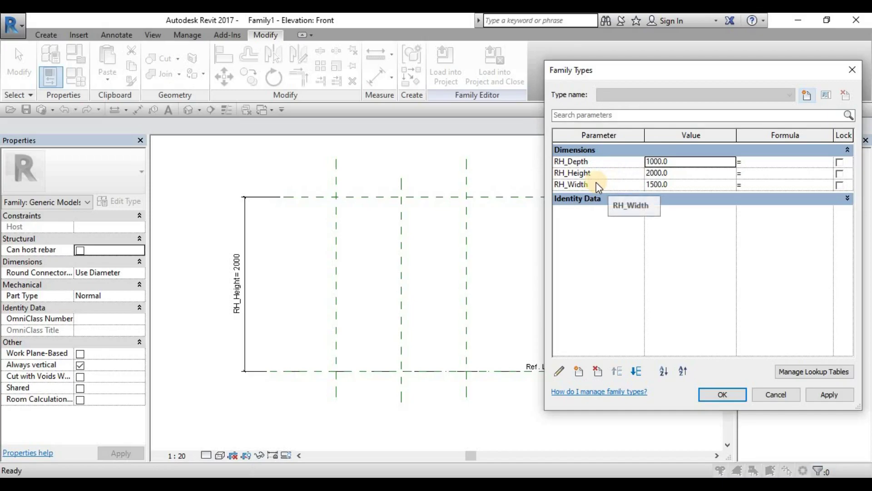
{"action": "left_click", "coordinate": [852, 69]}
Flex the RH_Height parameter in Family Types by applying a value of 100, followed by 3000.
{"action": "middle_click_drag", "start_coordinate": [272, 181], "coordinate": [204, 188]}
{"action": "left_click", "coordinate": [76, 78]}
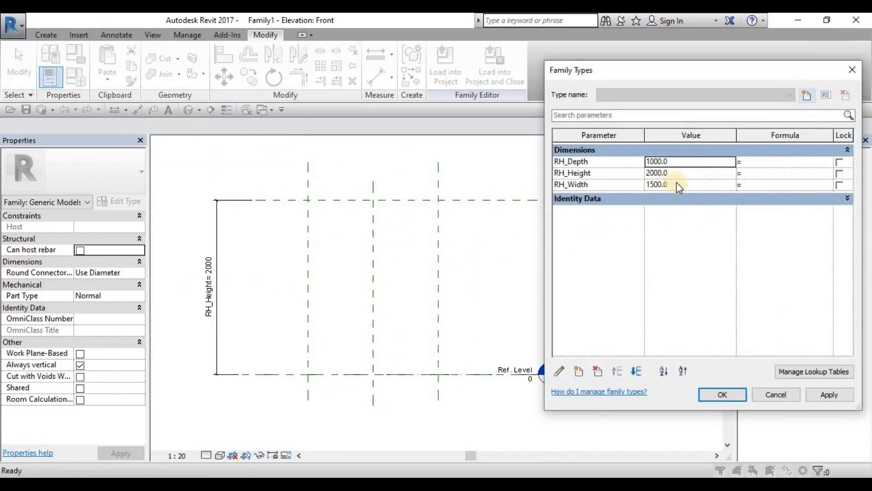
{"action": "left_click", "coordinate": [681, 172]}
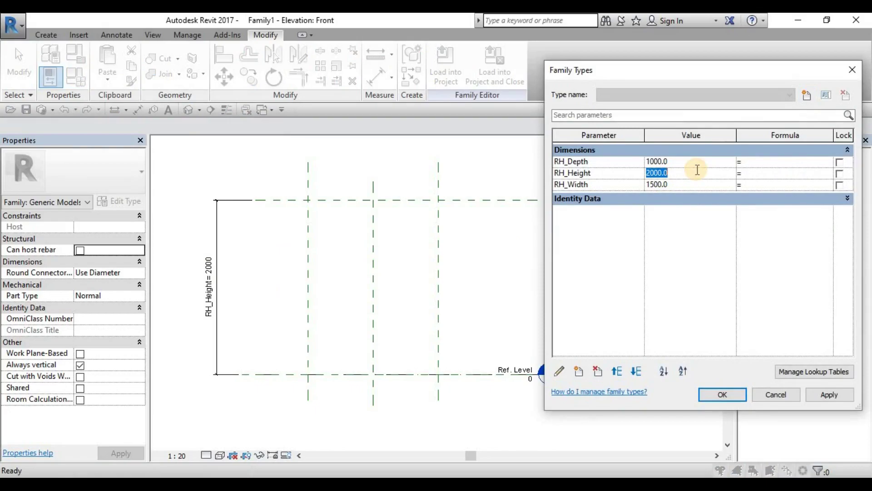
{"action": "type", "text": "100"}
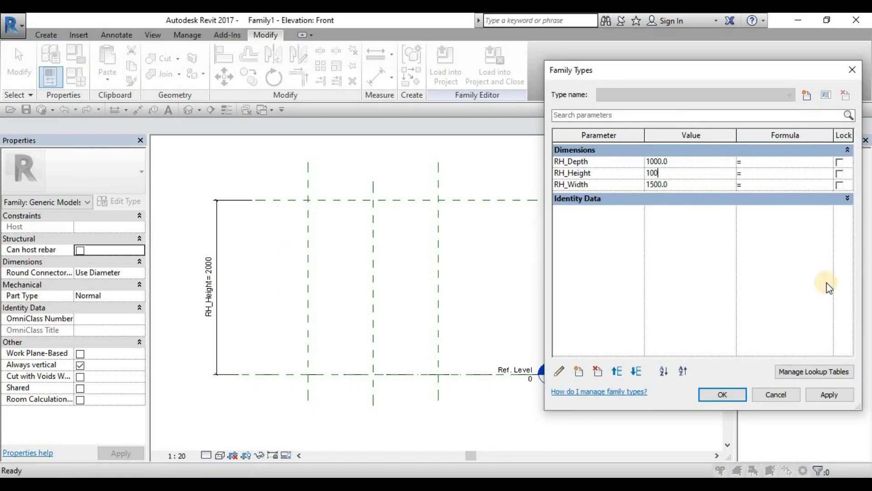
{"action": "left_click", "coordinate": [829, 396]}
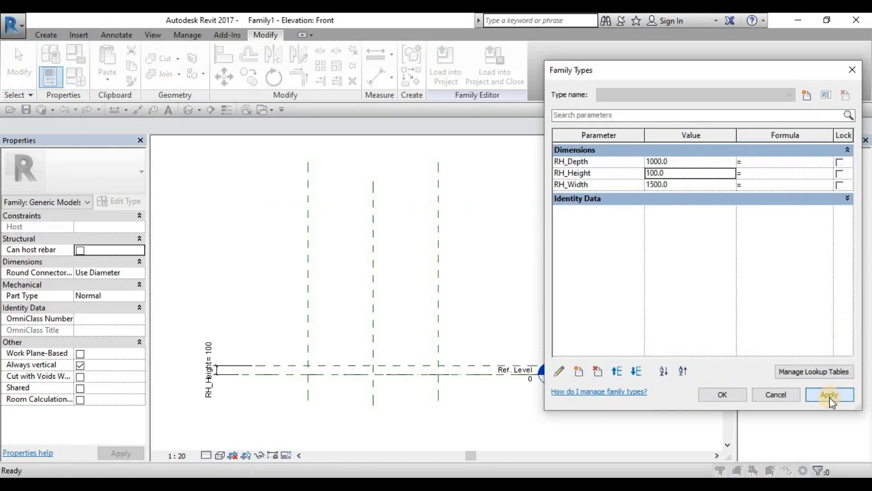
{"action": "left_click", "coordinate": [677, 172]}
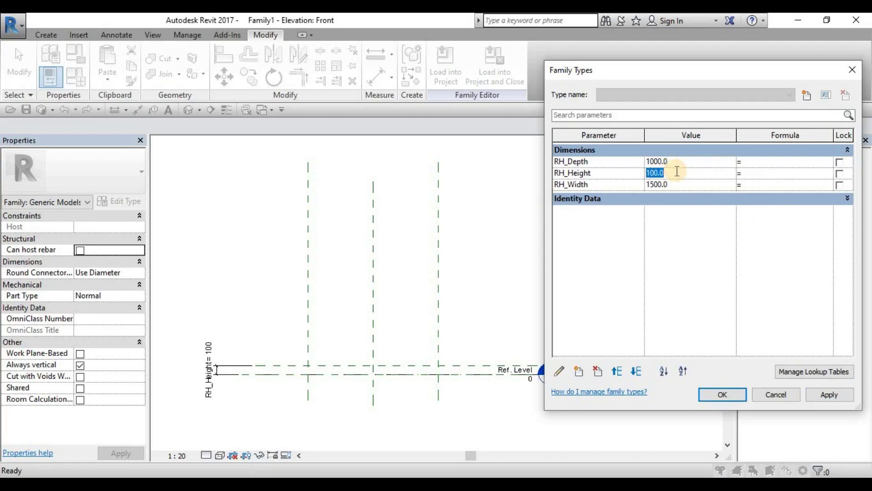
{"action": "type", "text": "3000"}
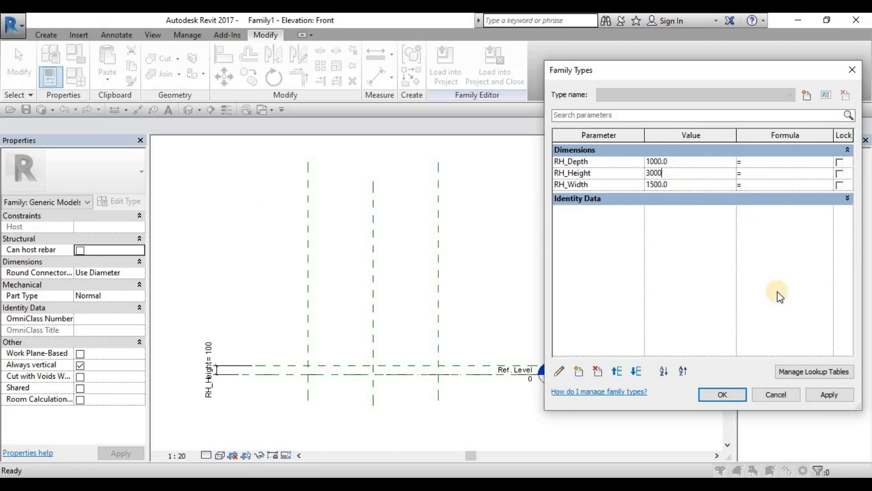
{"action": "left_click", "coordinate": [829, 395]}
Set RH_Height to 2000 and apply it to the family.
{"action": "left_click", "coordinate": [679, 173]}
{"action": "type", "text": "2000"}
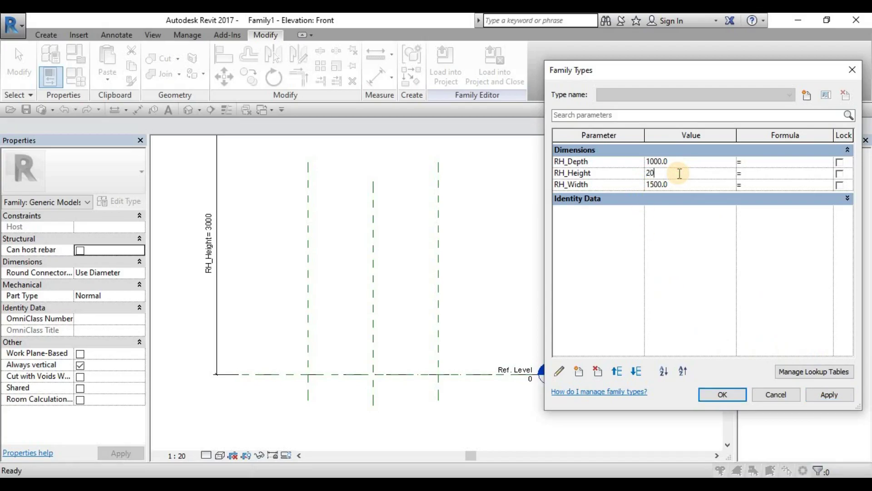
{"action": "left_click", "coordinate": [737, 269]}
{"action": "left_click", "coordinate": [838, 397]}
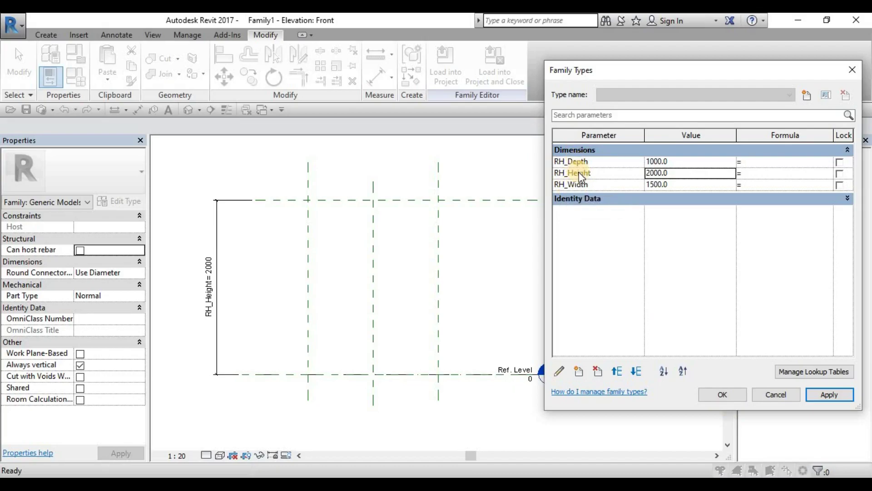
Reorder the Dimensions parameters so that RH_Width comes first, above RH_Depth and RH_Height.
{"action": "left_click", "coordinate": [555, 187]}
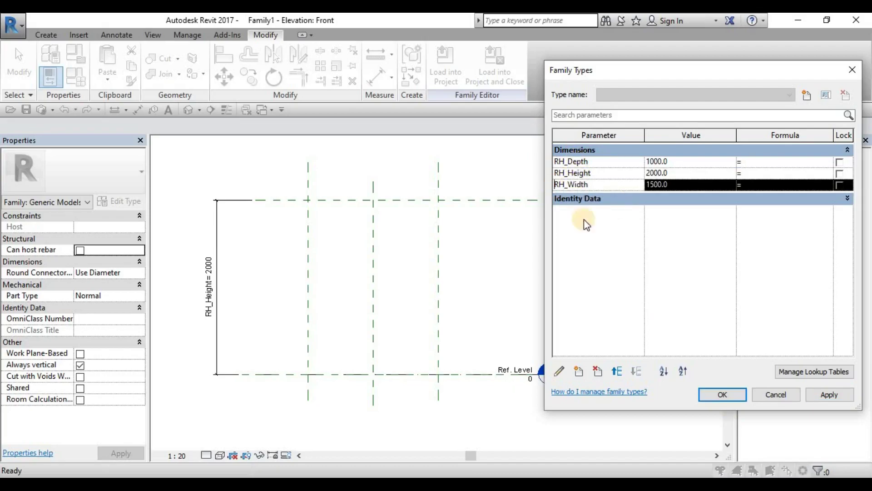
{"action": "left_click", "coordinate": [623, 376]}
{"action": "left_click", "coordinate": [623, 376]}
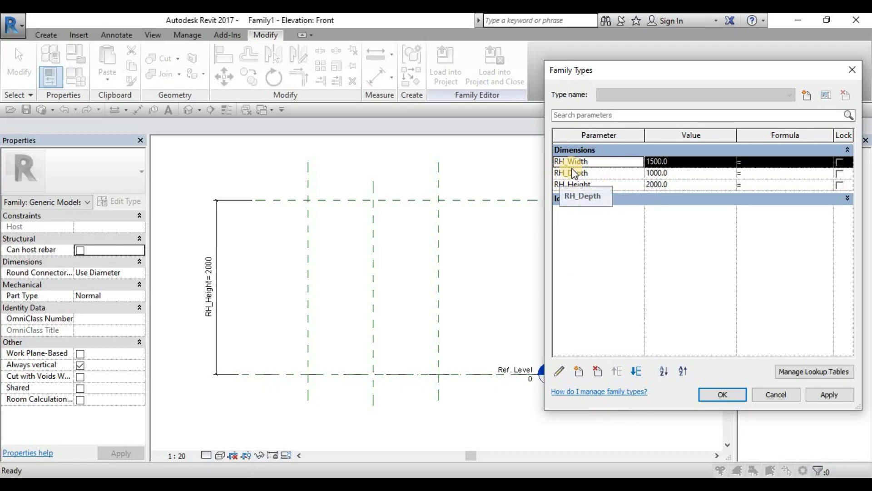
Check the grouping options in RH_Width's parameter properties, keeping it under Dimensions, and accept the Family Types changes.
{"action": "left_click", "coordinate": [560, 377]}
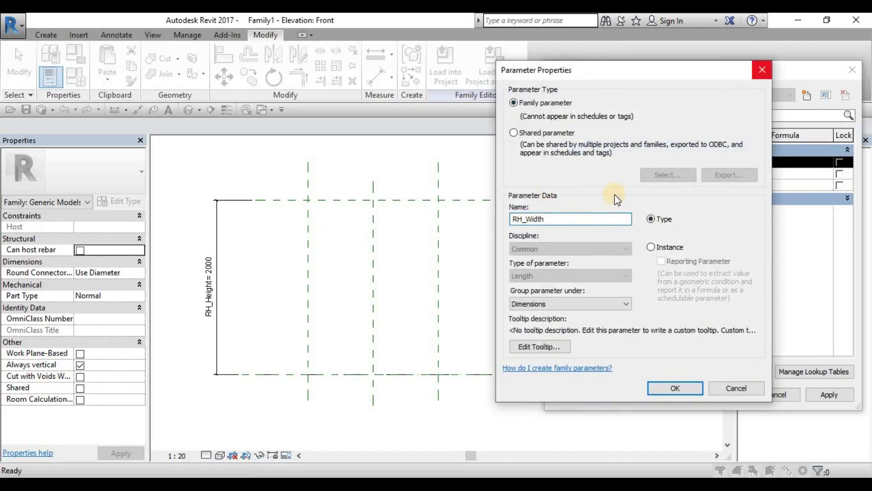
{"action": "left_click", "coordinate": [527, 307]}
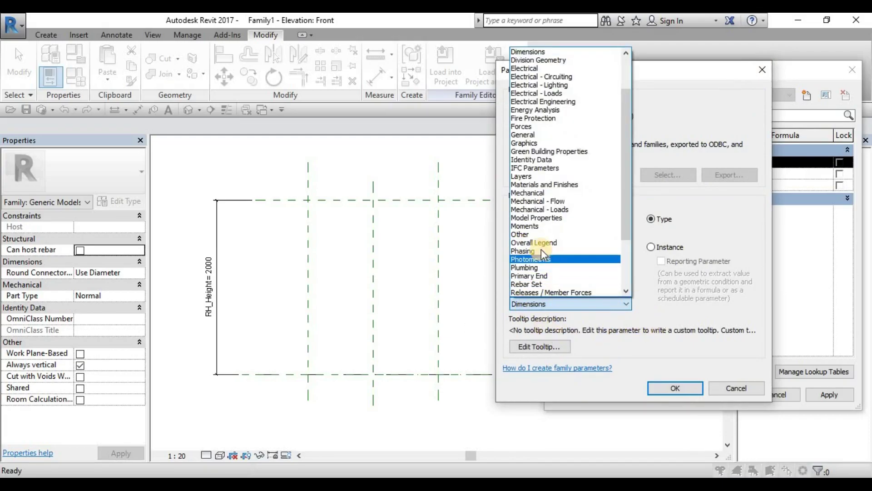
{"action": "left_click", "coordinate": [646, 309]}
{"action": "left_click", "coordinate": [672, 390]}
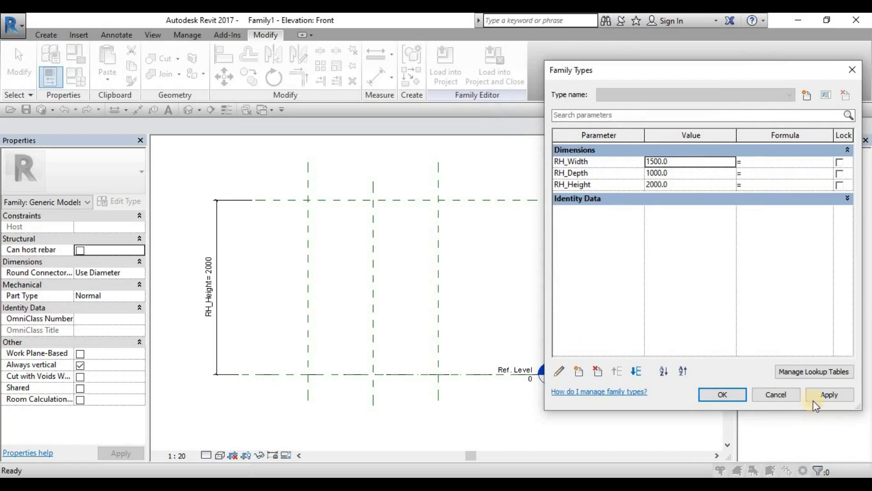
{"action": "left_click", "coordinate": [720, 394]}
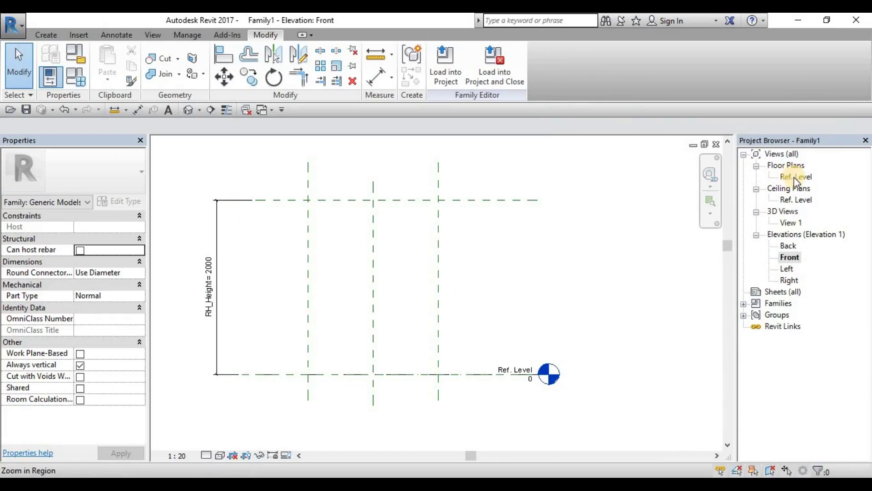
{"action": "middle_click_drag", "start_coordinate": [464, 247], "coordinate": [483, 249]}
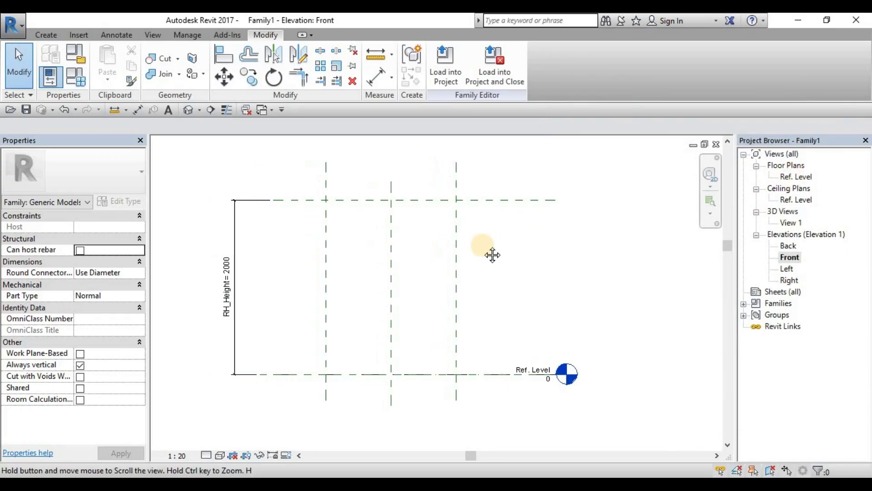